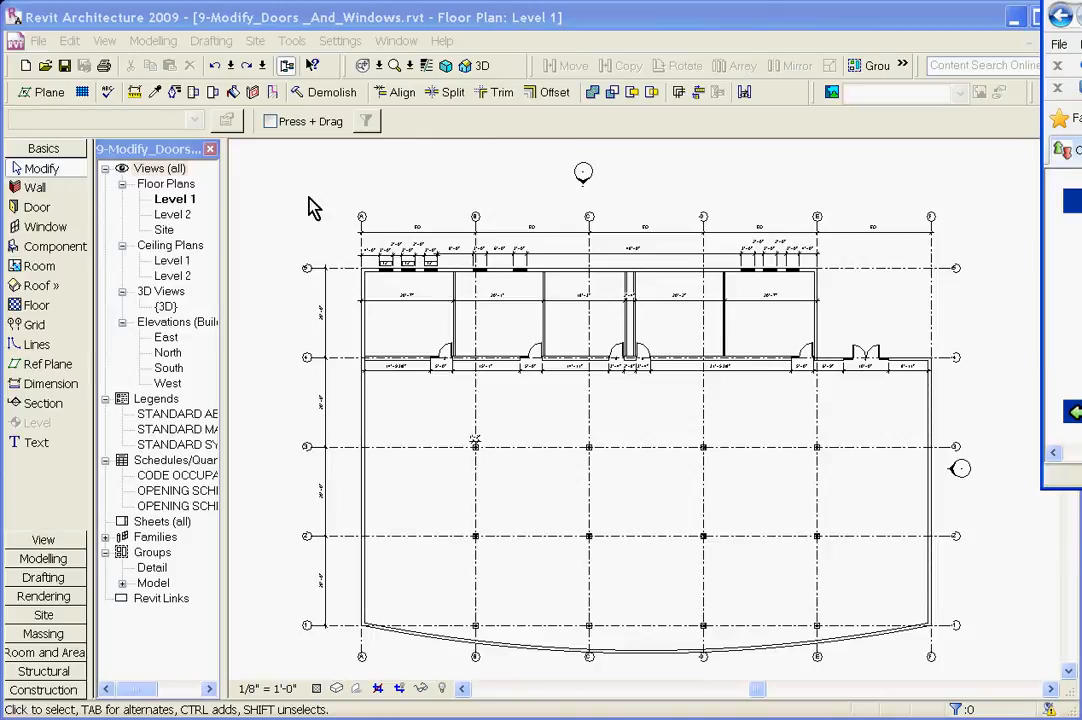
# Create a new family from the Generic Model.rft template in the Imperial Templates folder
pyautogui.click(40, 42)
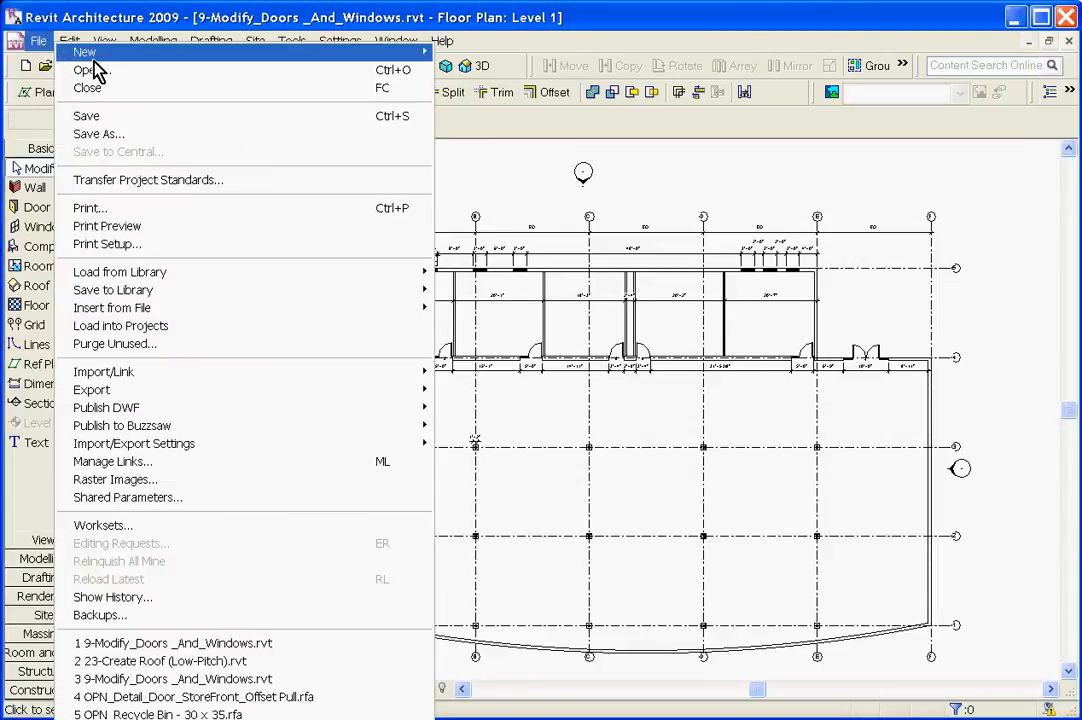
pyautogui.moveTo(92, 58)
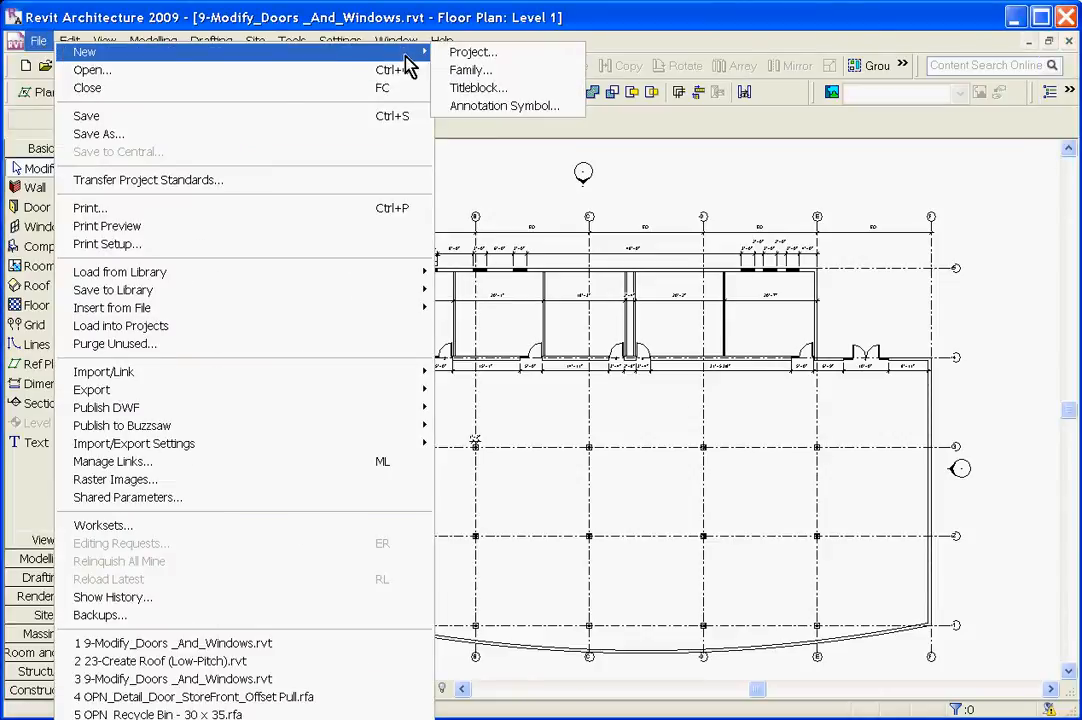
pyautogui.click(470, 70)
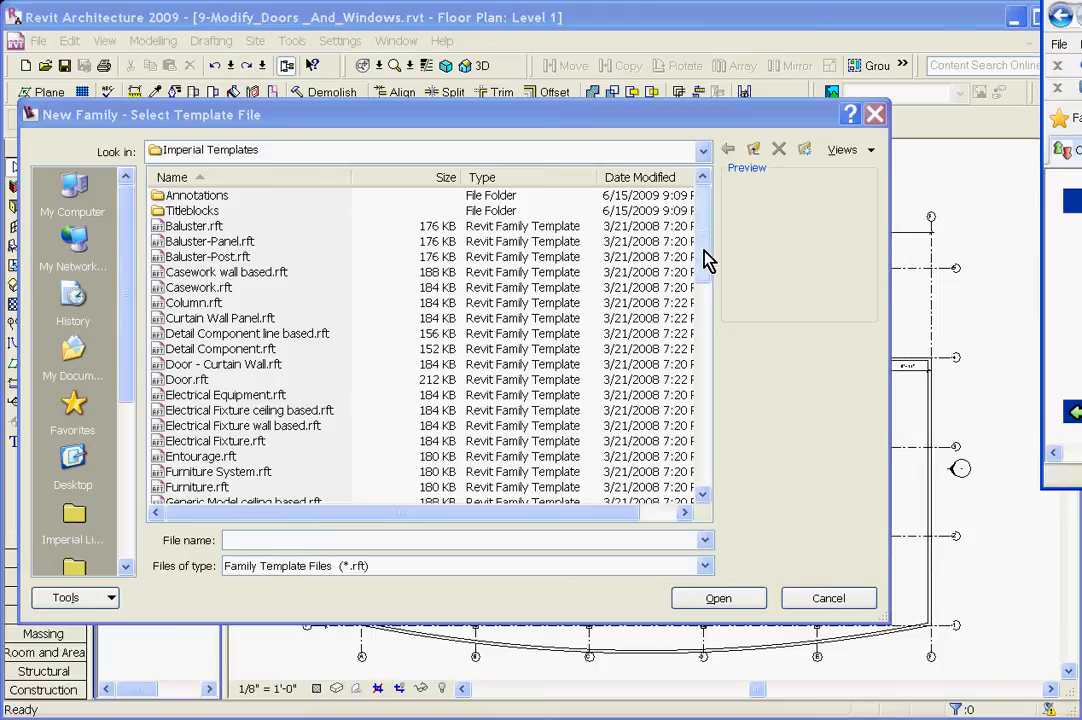
pyautogui.moveTo(705, 259); pyautogui.dragTo(707, 321)
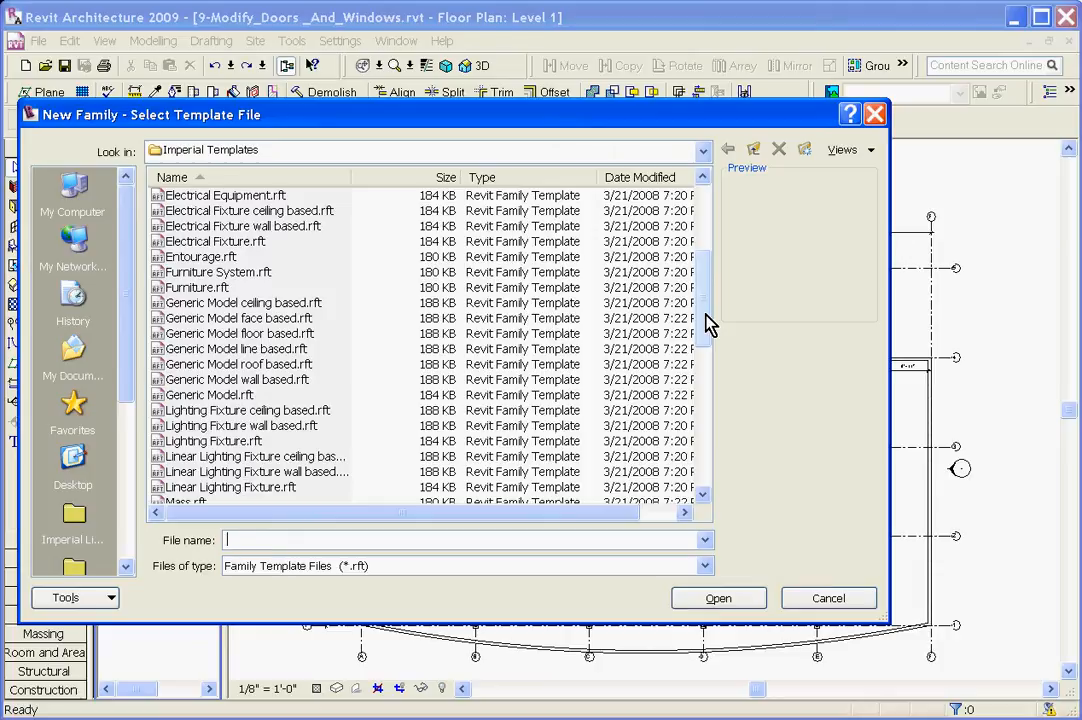
pyautogui.click(237, 396)
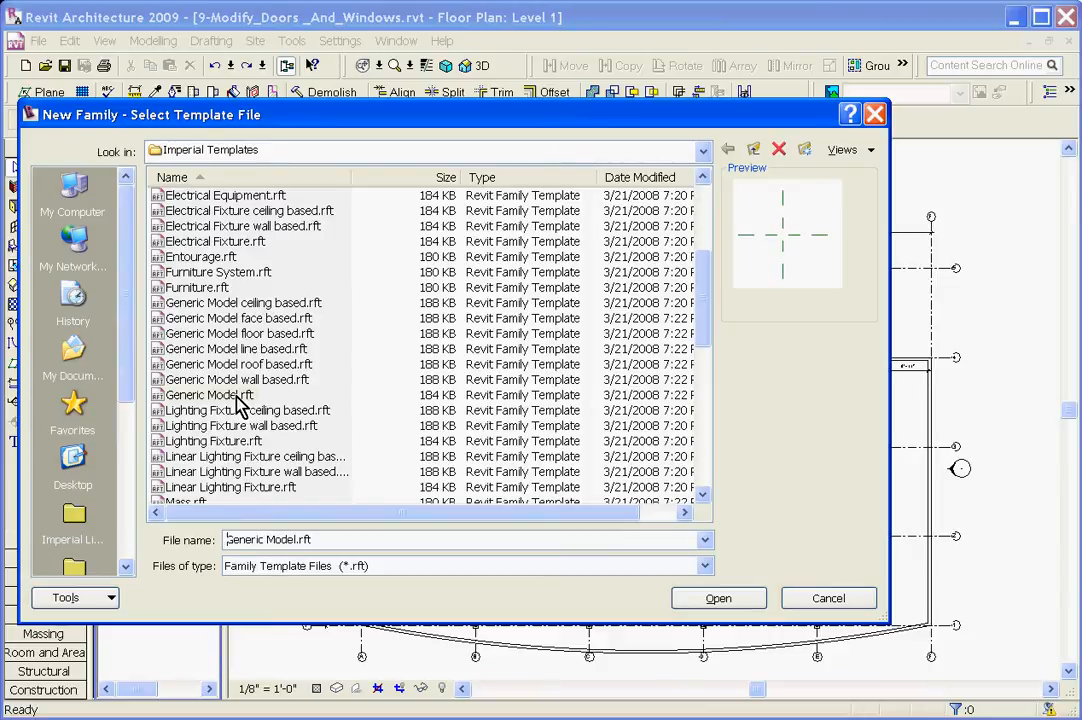
pyautogui.click(707, 599)
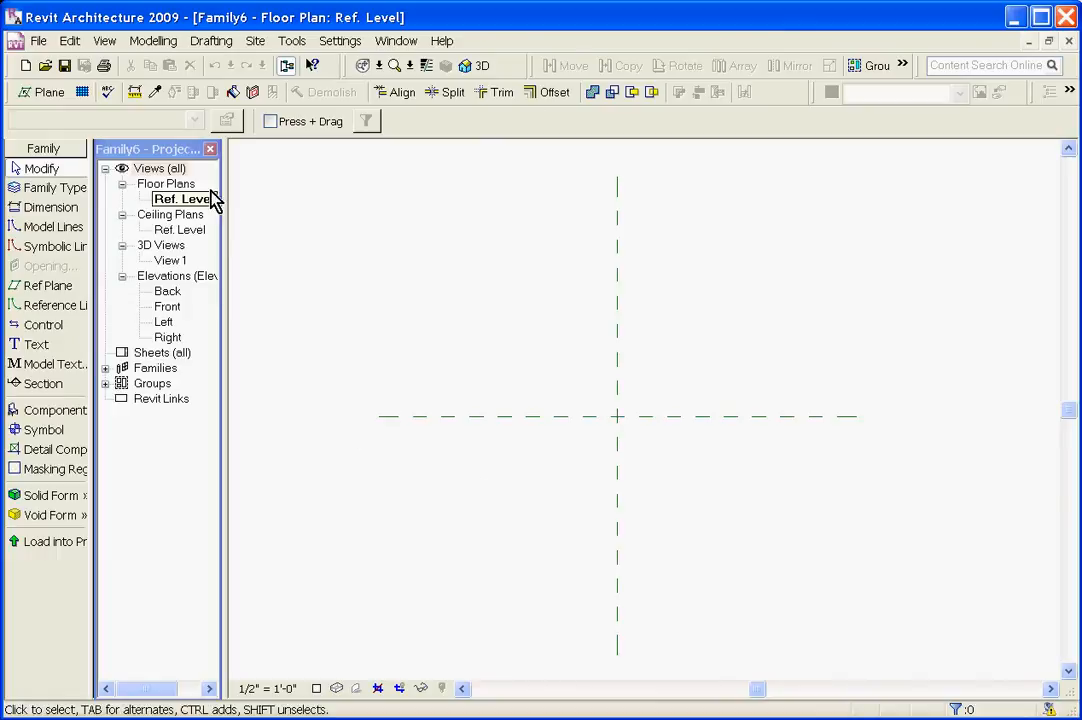
# Look through the family's Front, Back, Left and Right elevation views
pyautogui.click(161, 204)
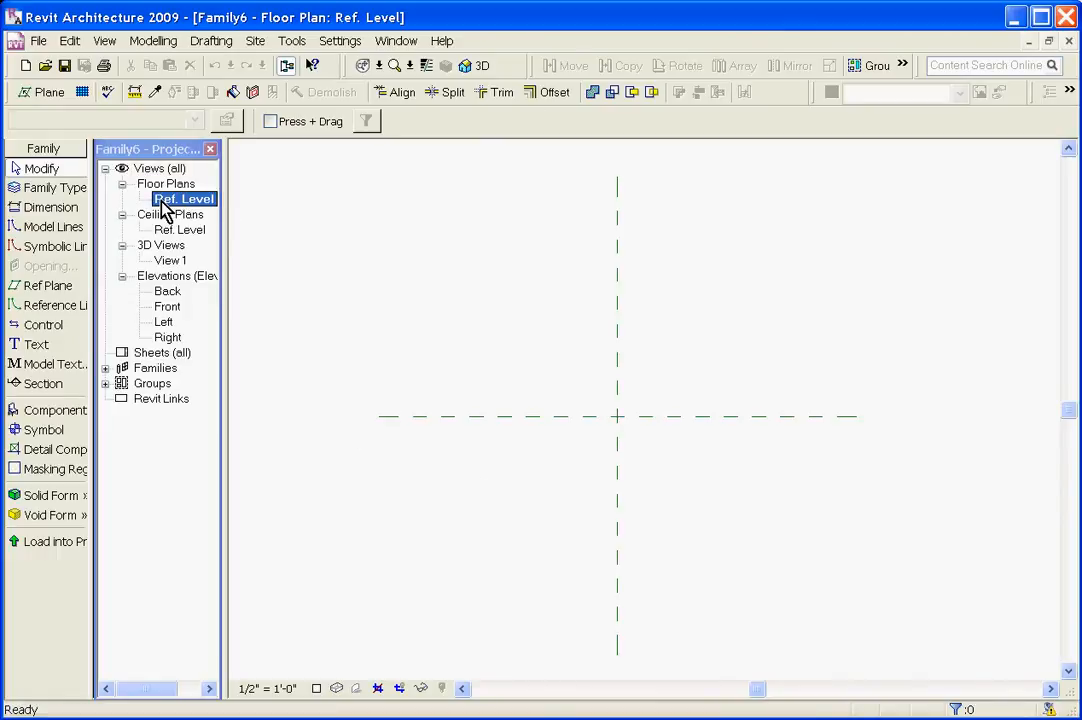
pyautogui.click(166, 307)
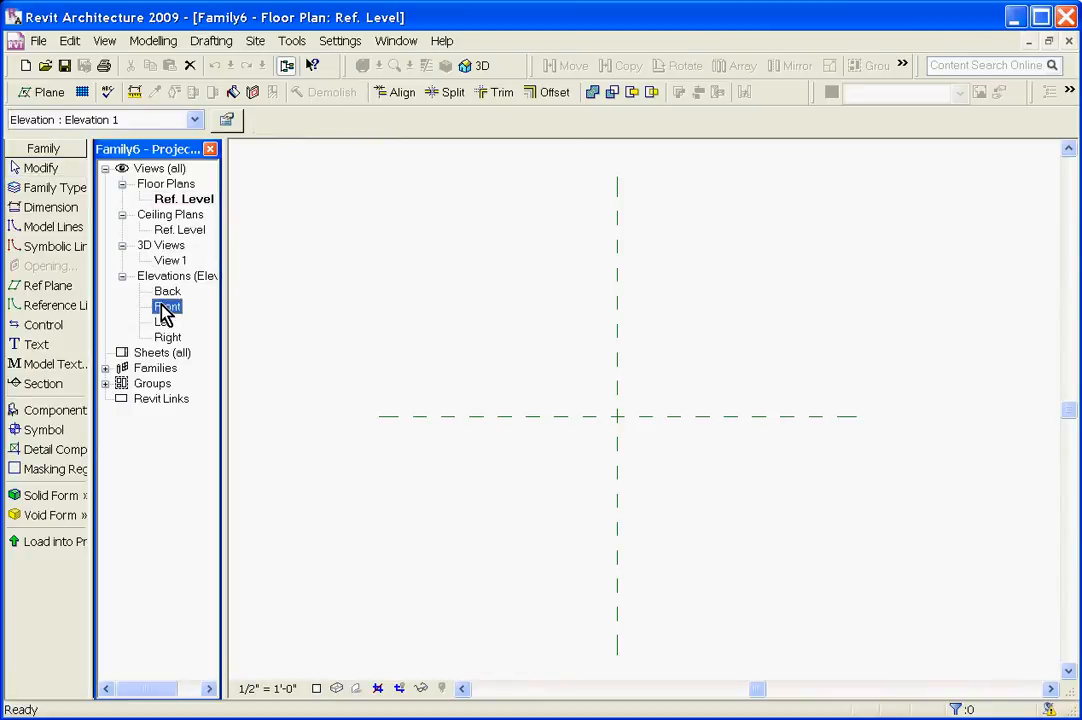
pyautogui.doubleClick(162, 306)
pyautogui.doubleClick(167, 291)
pyautogui.doubleClick(165, 323)
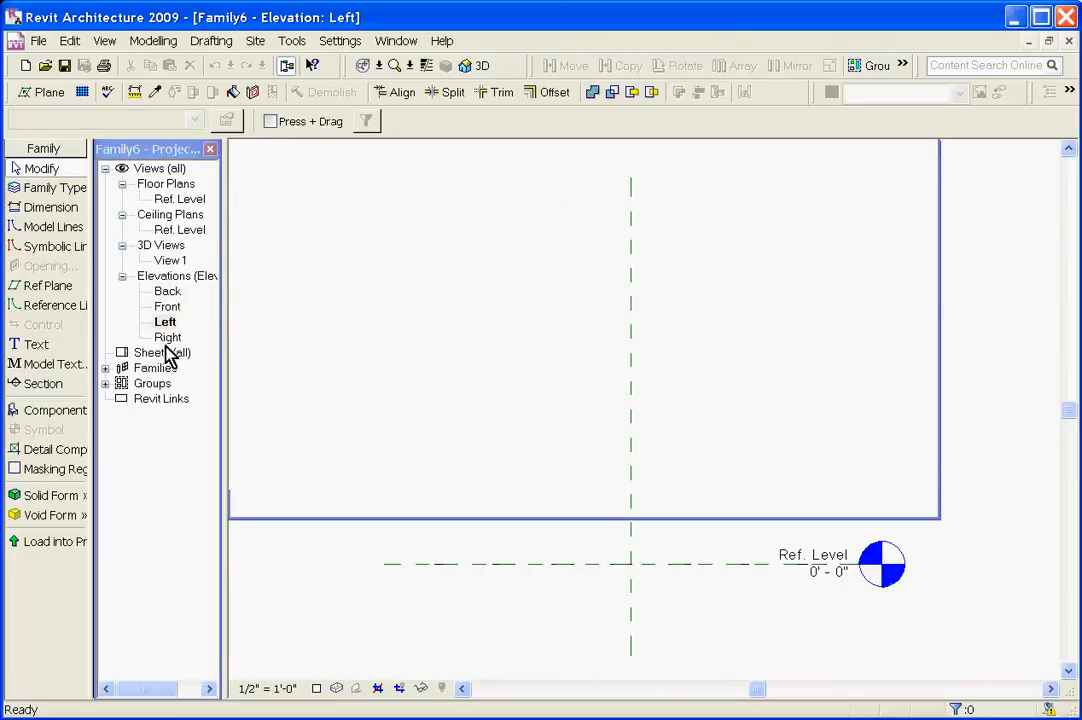
pyautogui.doubleClick(167, 338)
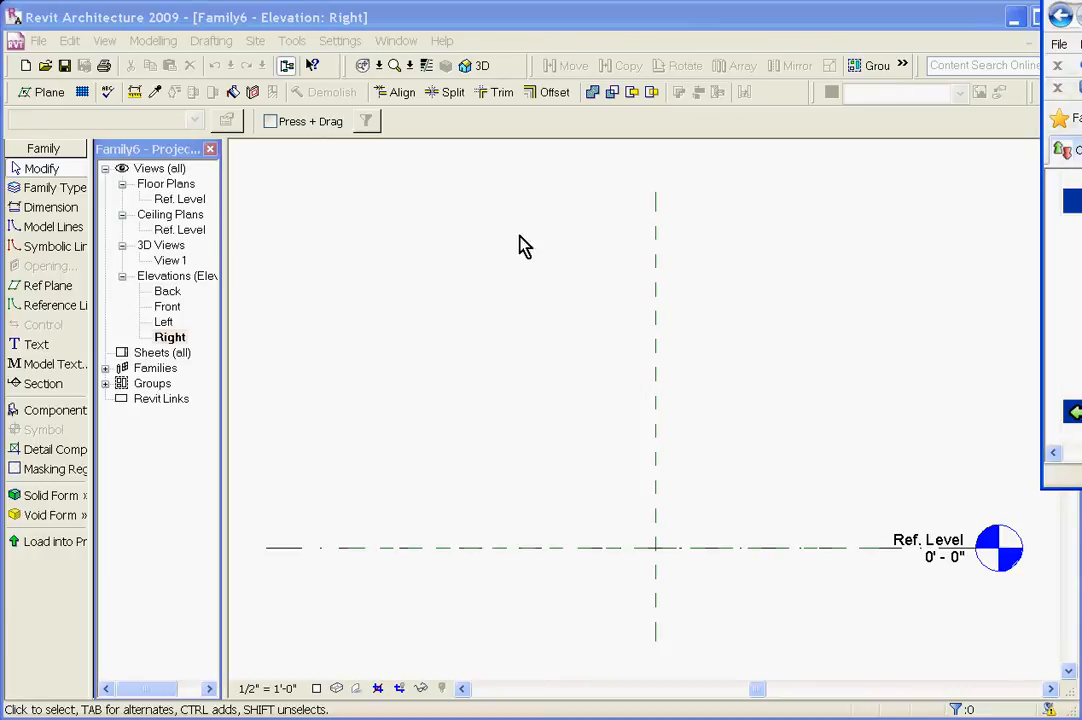
# In the Ref. Level floor plan, draw a vertical reference plane about 2'-10" to the left of the center plane
pyautogui.doubleClick(172, 200)
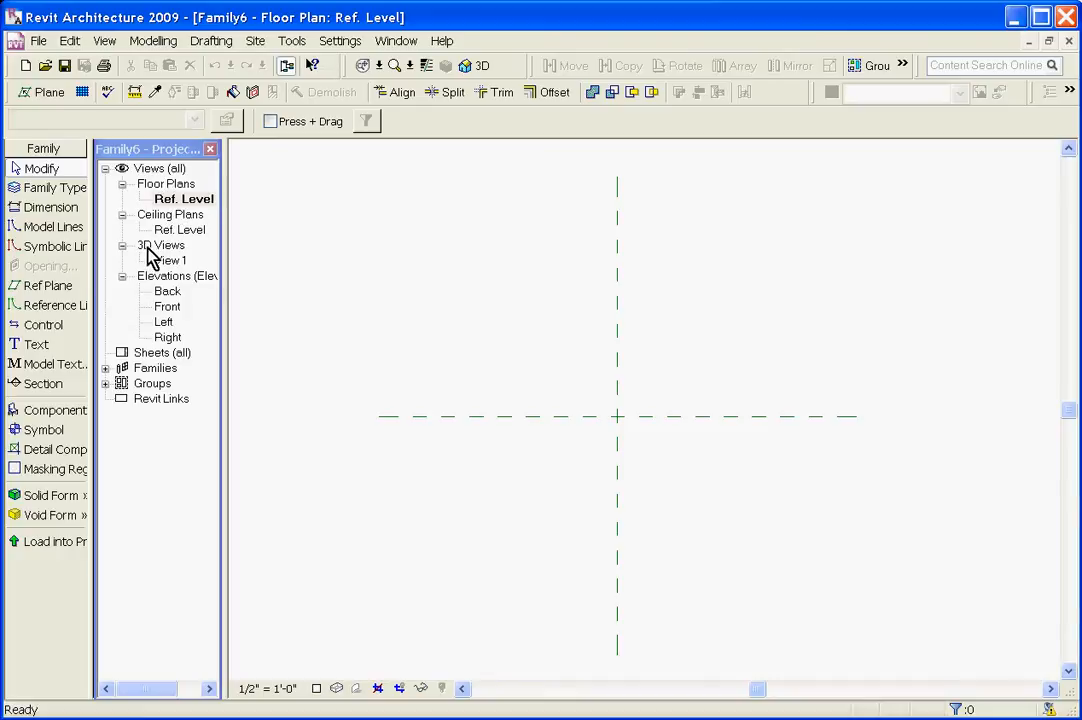
pyautogui.click(61, 289)
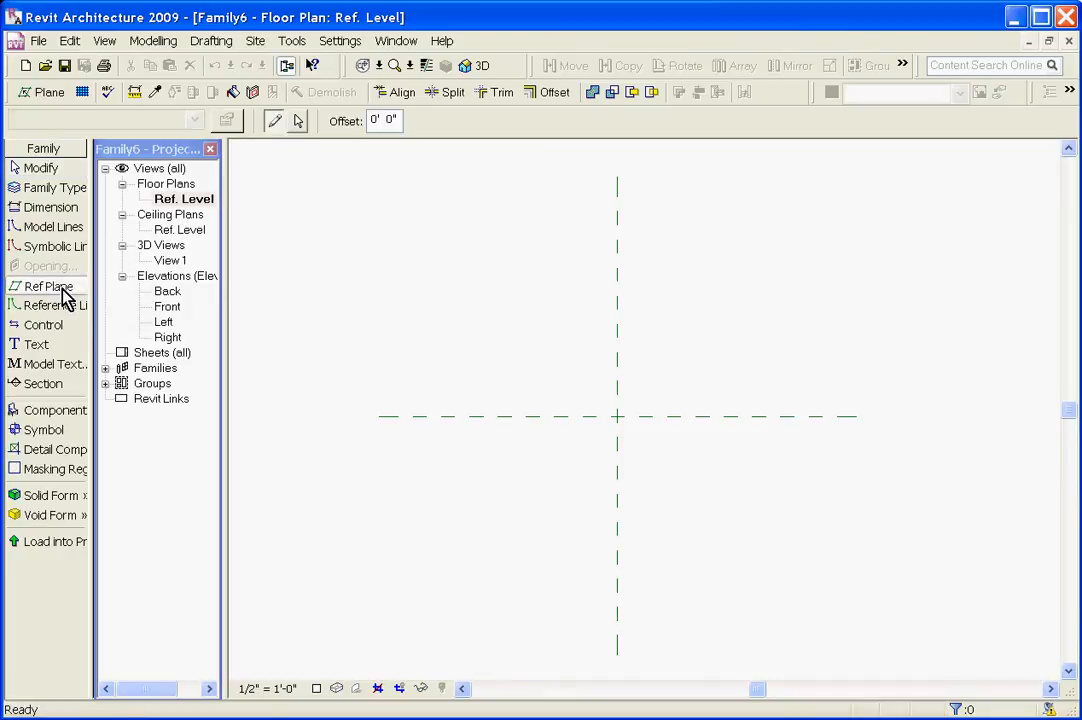
pyautogui.click(483, 555)
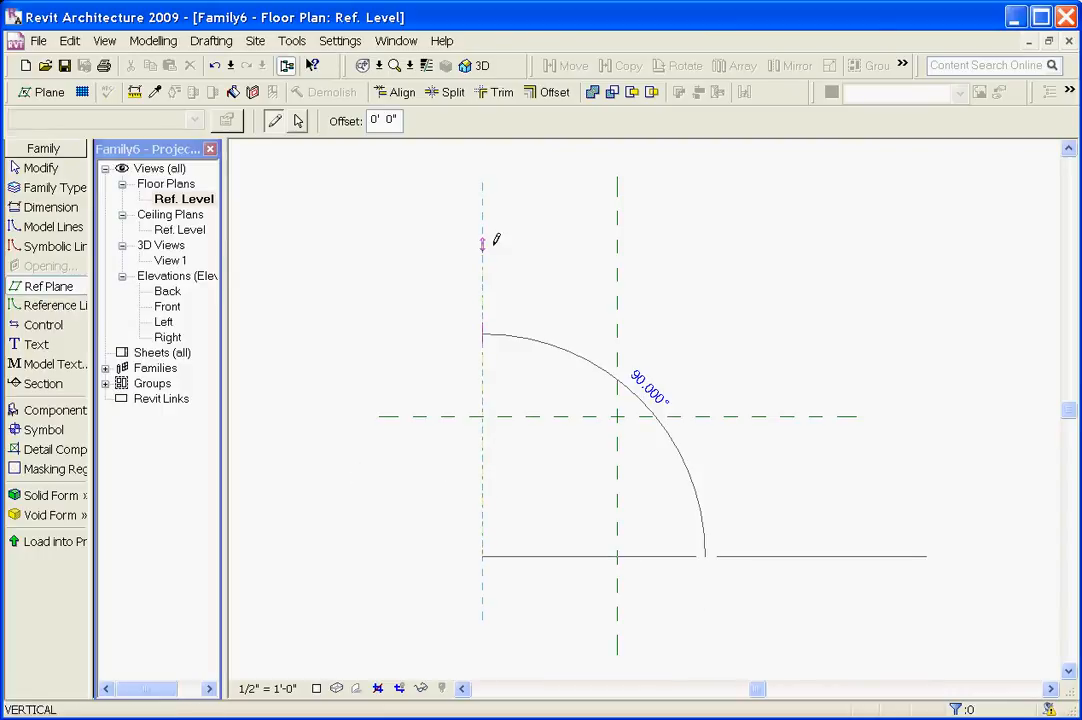
pyautogui.click(490, 245)
pyautogui.press('Escape')
pyautogui.press('Escape')
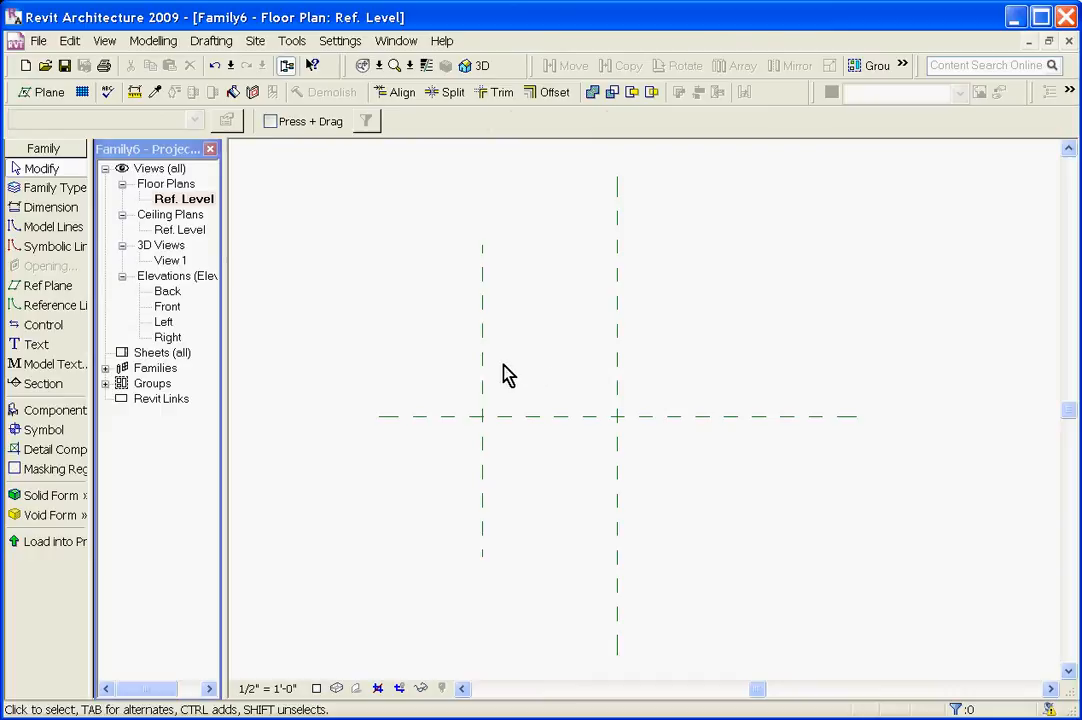
# Dimension the distance between the new vertical reference plane and the Center (Left/Right) plane
pyautogui.click(485, 372)
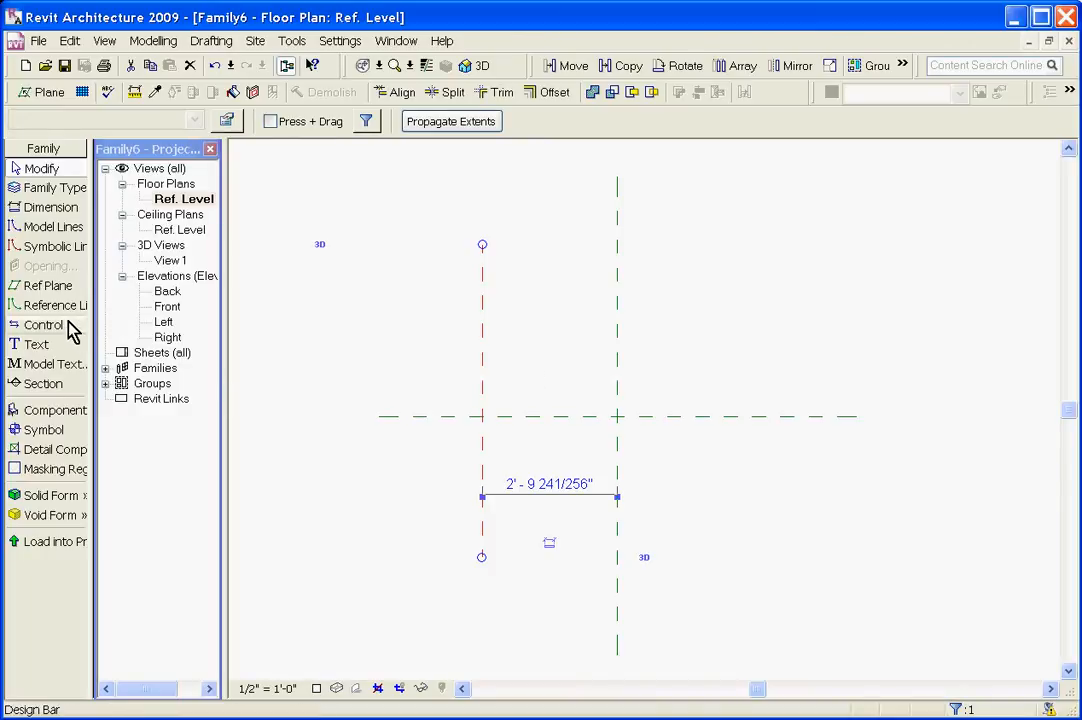
pyautogui.click(55, 208)
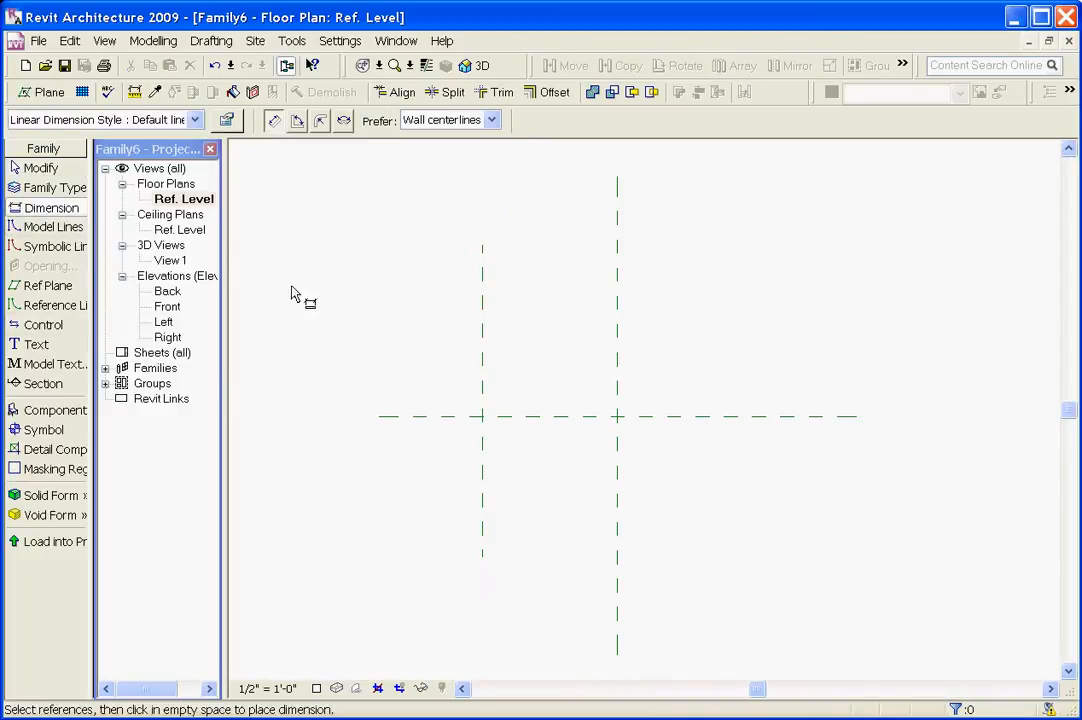
pyautogui.click(483, 328)
pyautogui.click(617, 324)
pyautogui.click(578, 304)
pyautogui.press('Escape')
# Set the new vertical reference plane's distance from the center plane to 3'-0"
pyautogui.click(488, 368)
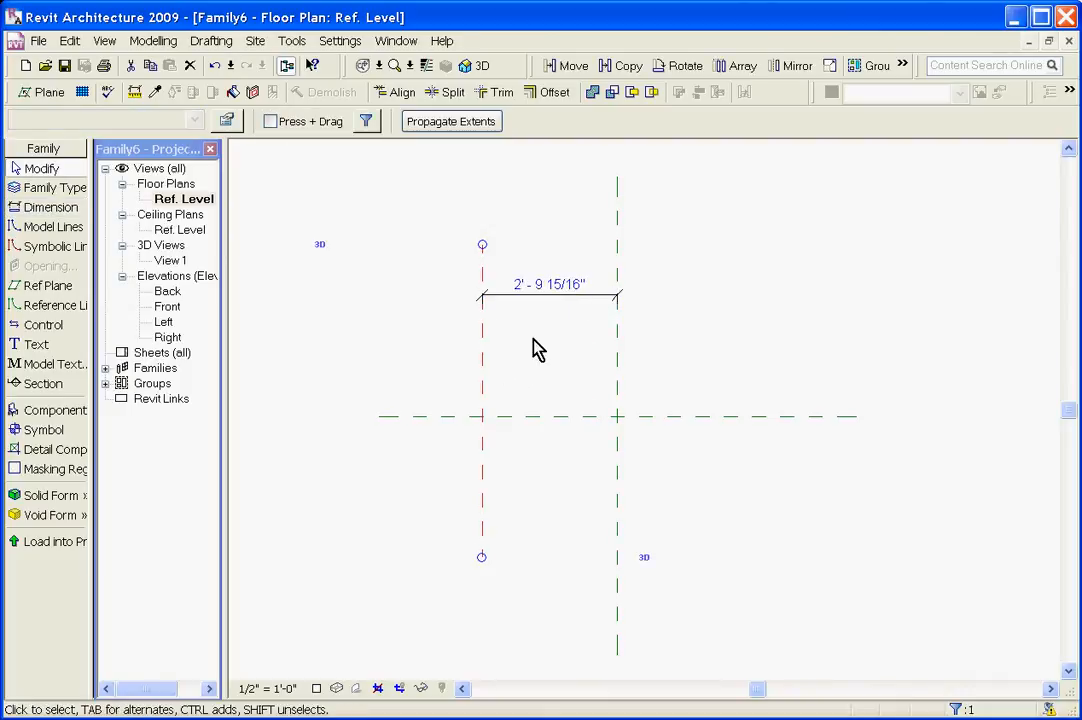
pyautogui.click(560, 290)
pyautogui.write('3')
pyautogui.press('Return')
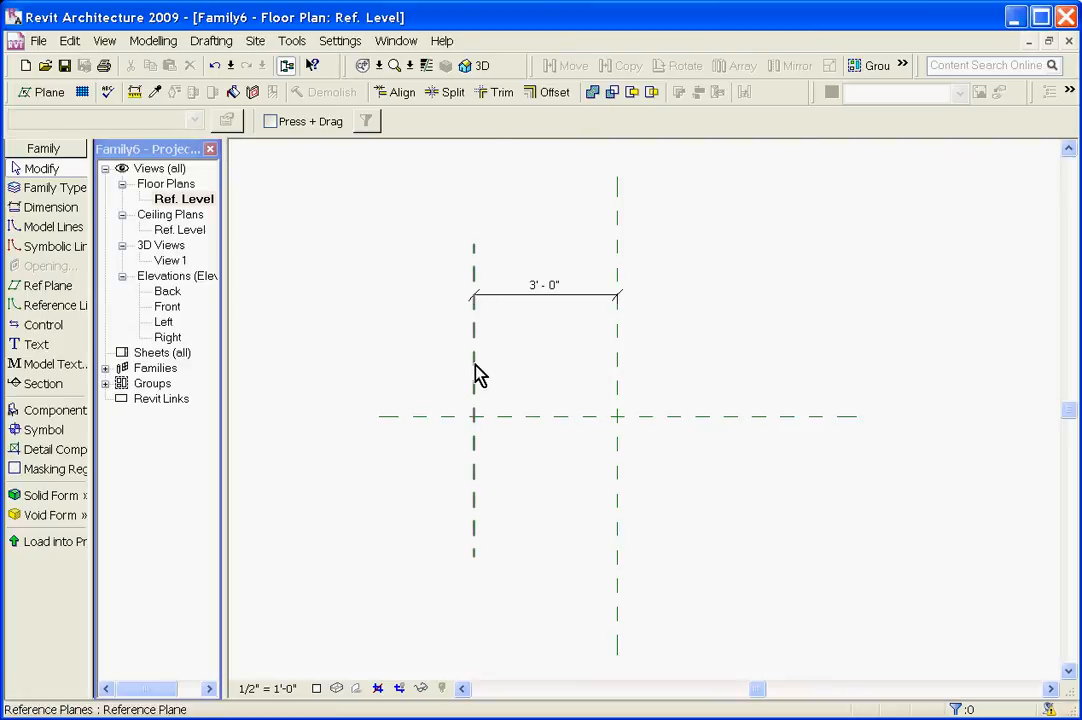
# Mirror the vertical reference plane about the Center (Left/Right) plane
pyautogui.click(474, 366)
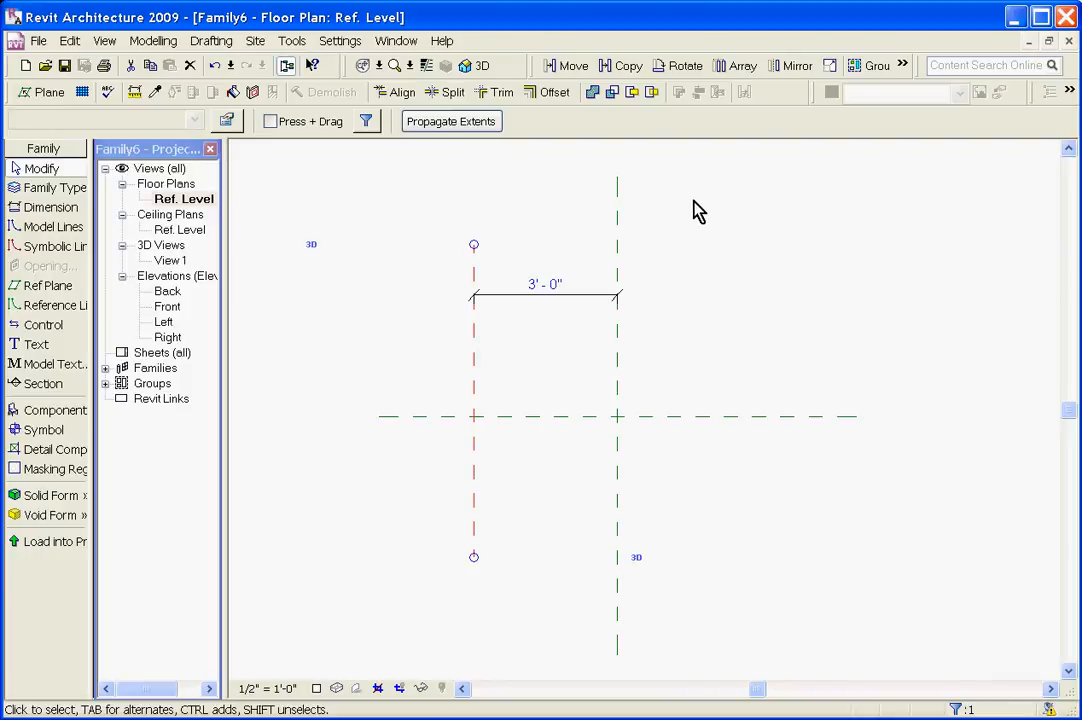
pyautogui.click(788, 66)
pyautogui.click(619, 267)
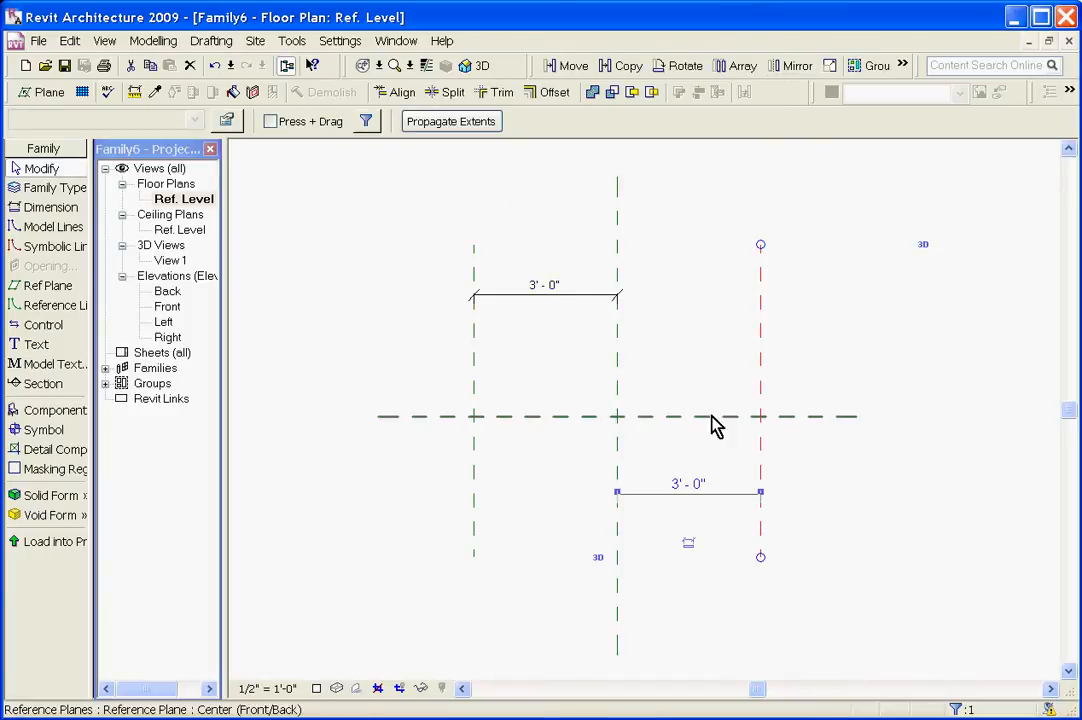
pyautogui.click(492, 386)
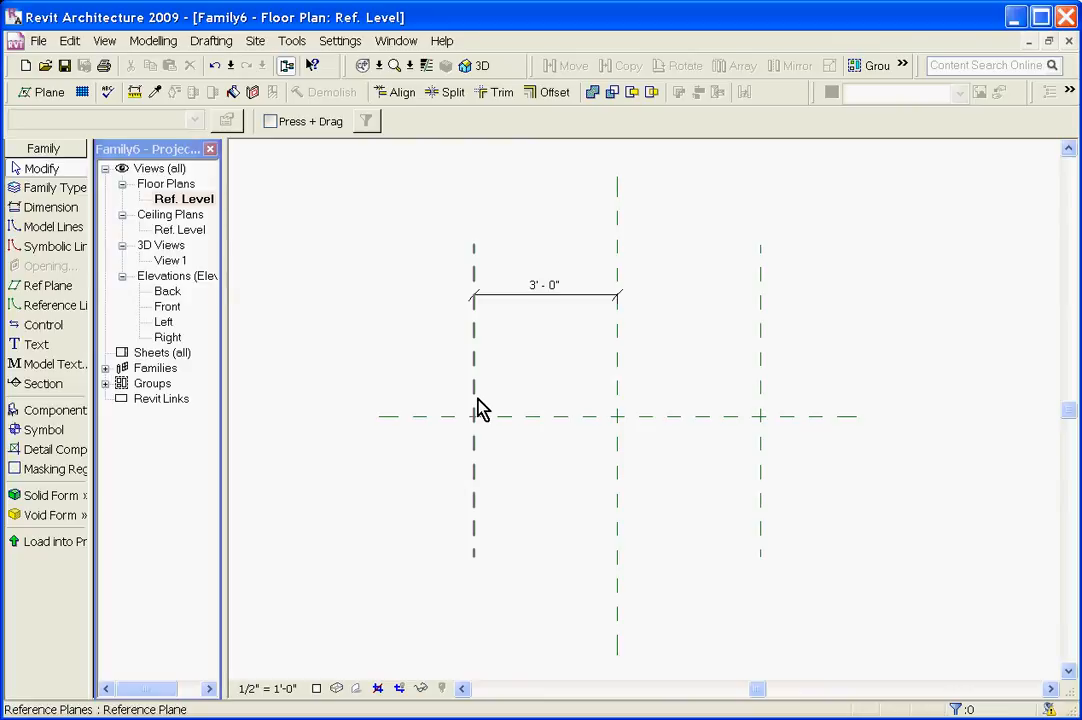
# Name the reference plane left of center "Left" and set its Is Reference property to Left
pyautogui.click(476, 400)
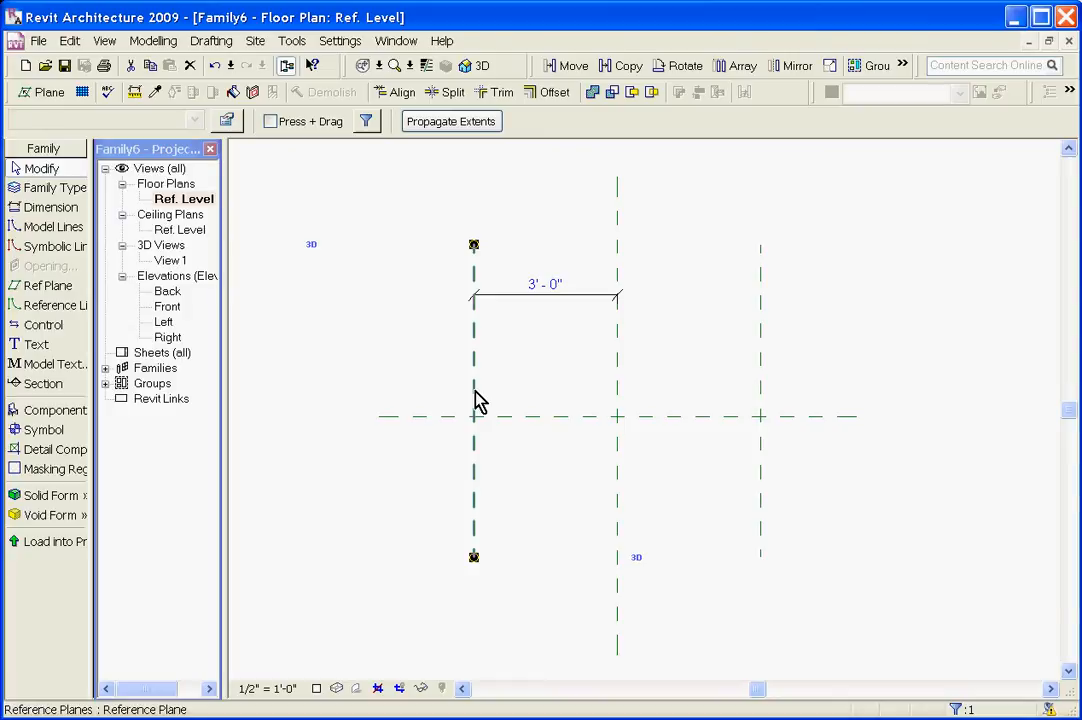
pyautogui.rightClick(476, 400)
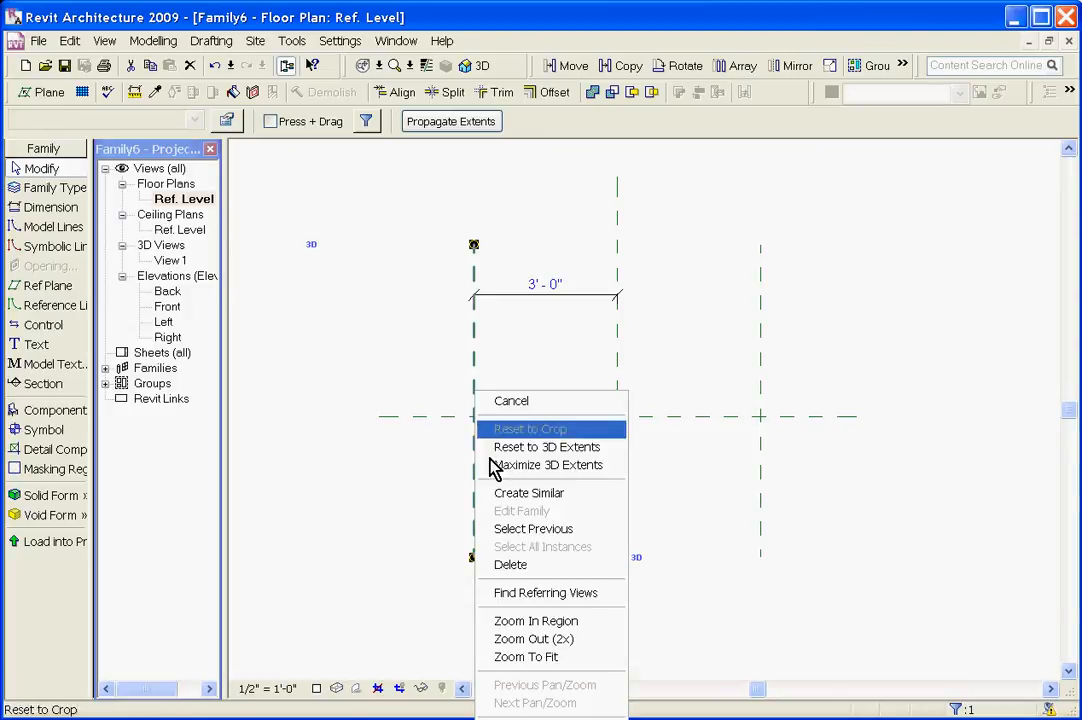
pyautogui.click(520, 704)
pyautogui.click(584, 427)
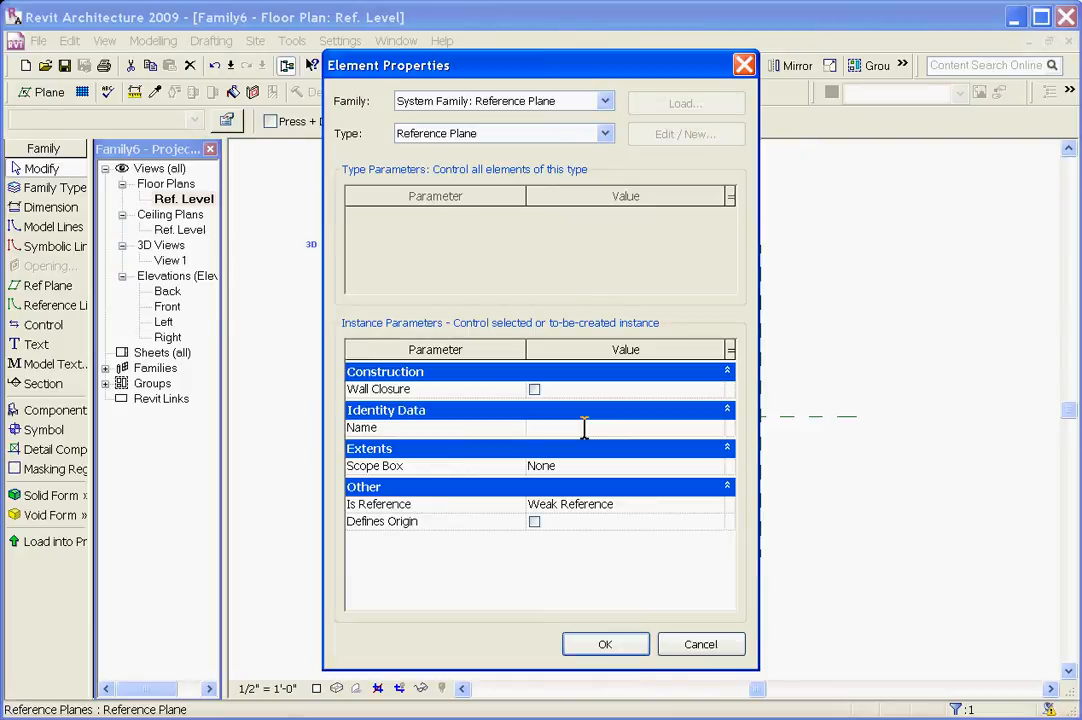
pyautogui.write('Left')
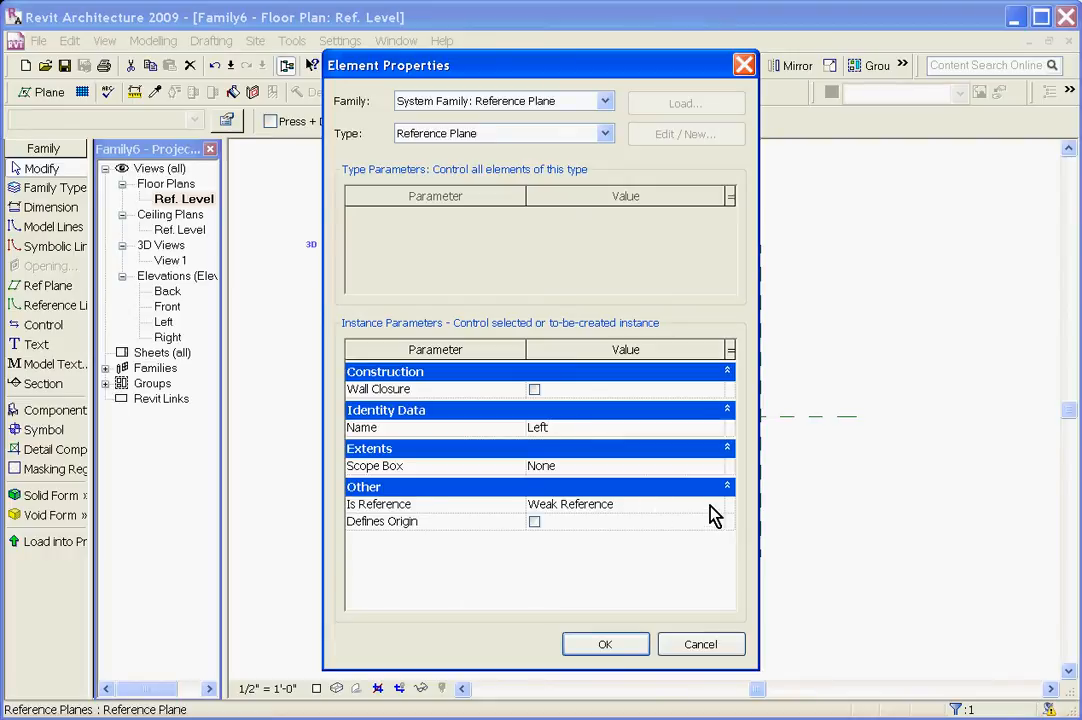
pyautogui.click(714, 506)
pyautogui.click(716, 505)
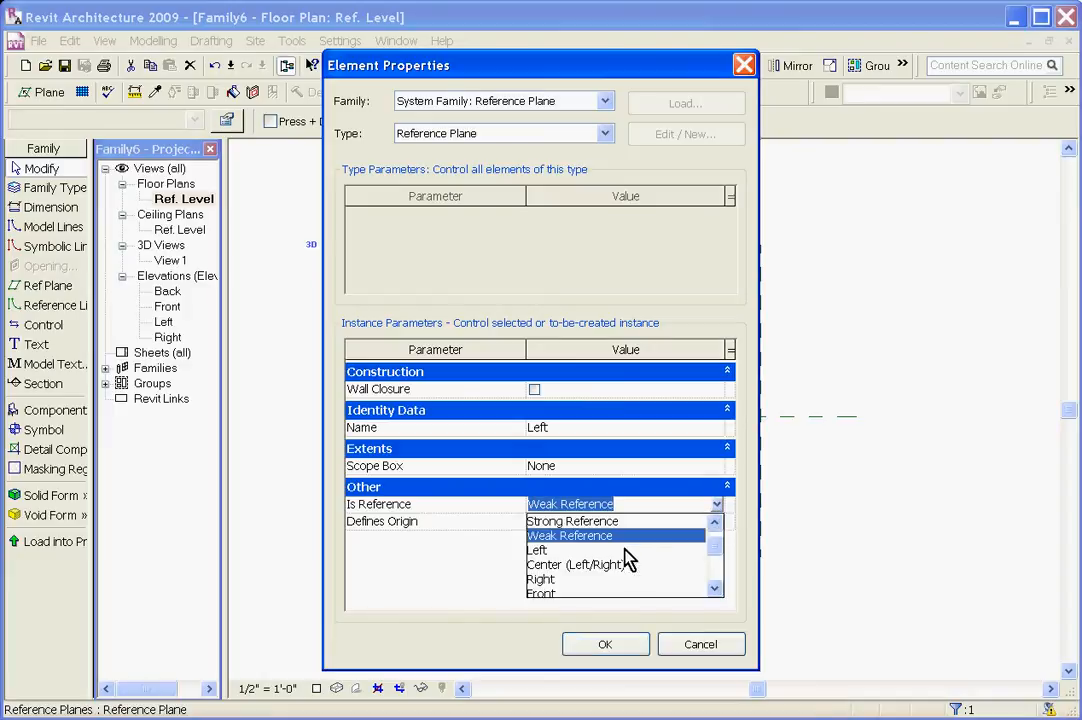
pyautogui.click(560, 550)
pyautogui.click(590, 645)
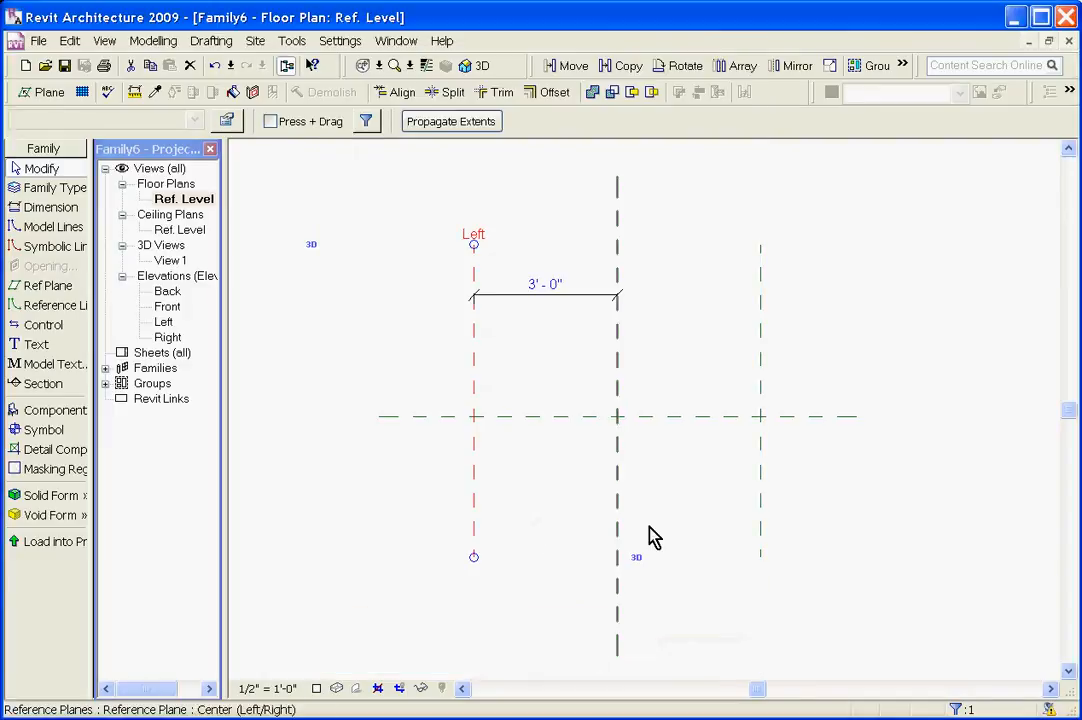
# Name the mirrored reference plane right of center "Right" and set its Is Reference property to Right
pyautogui.click(760, 374)
pyautogui.rightClick(760, 366)
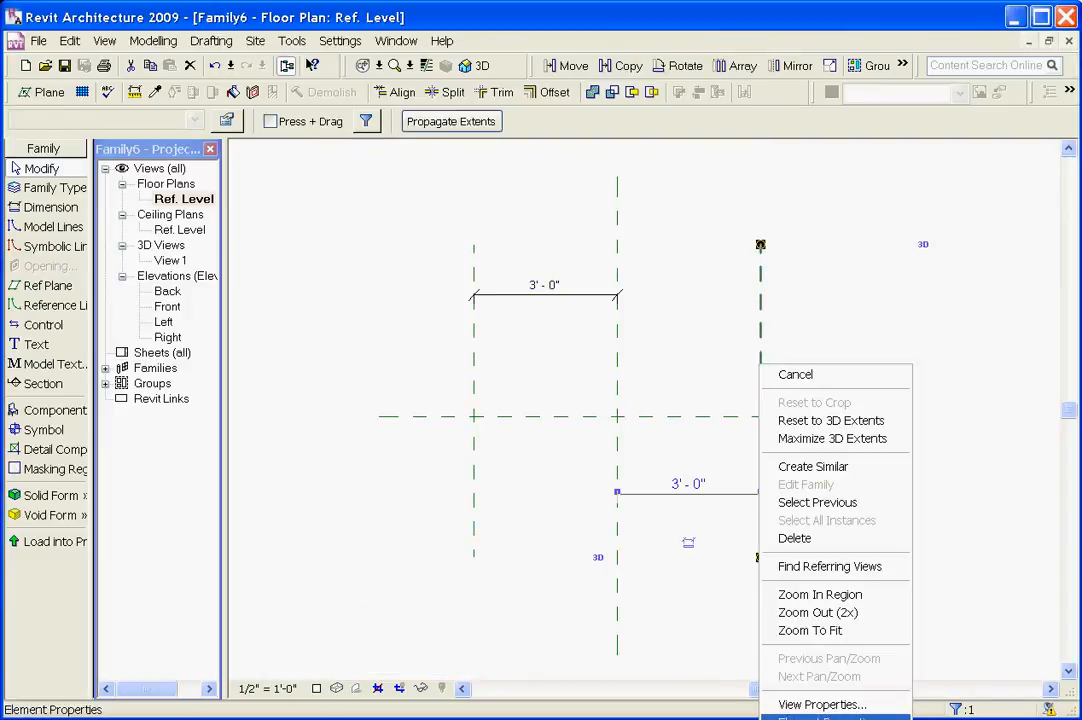
pyautogui.click(822, 717)
pyautogui.click(580, 428)
pyautogui.write('Right')
pyautogui.click(662, 506)
pyautogui.write('R')
pyautogui.click(638, 646)
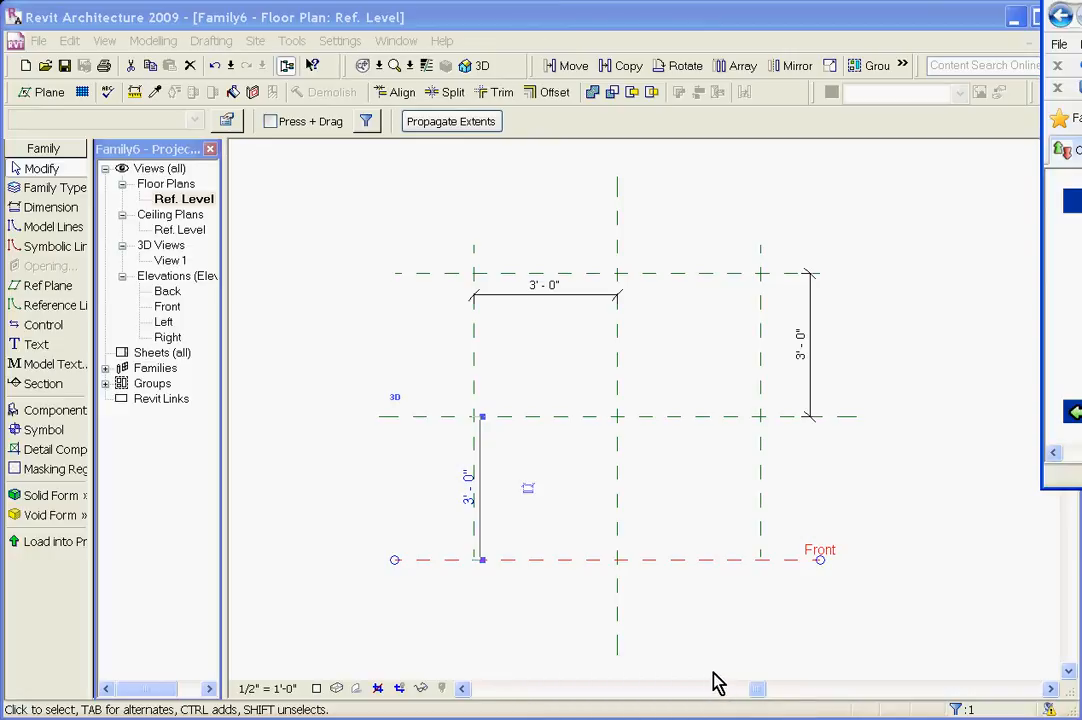
# Check the name of the horizontal reference plane above the center plane, leaving nothing selected
pyautogui.click(667, 285)
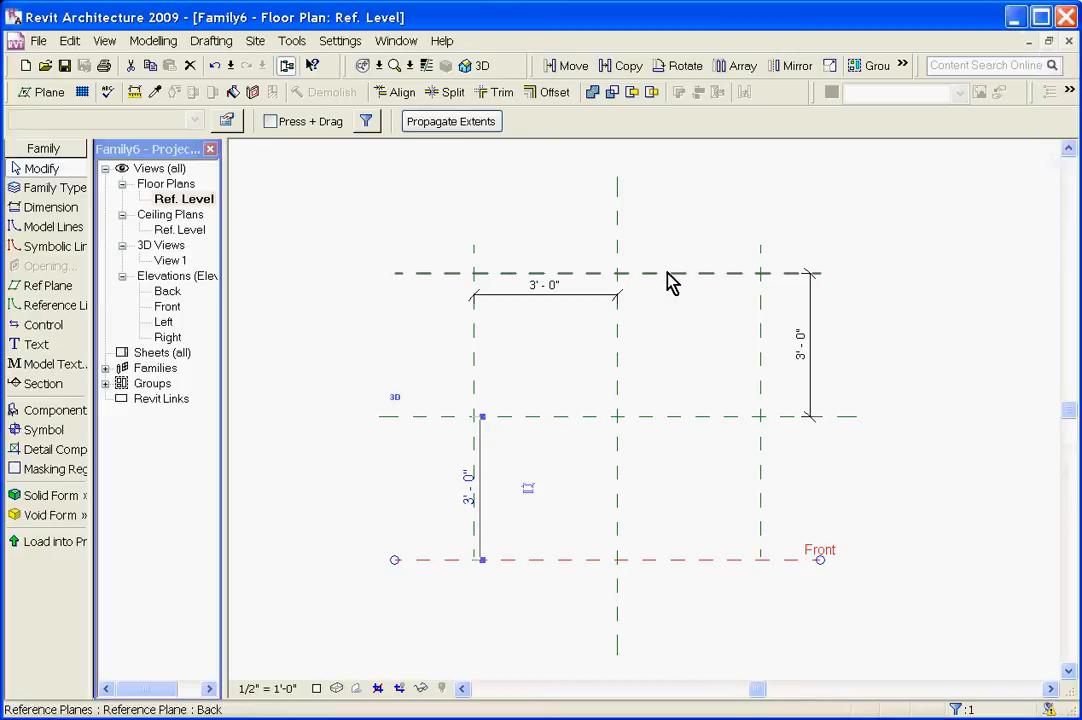
pyautogui.click(688, 274)
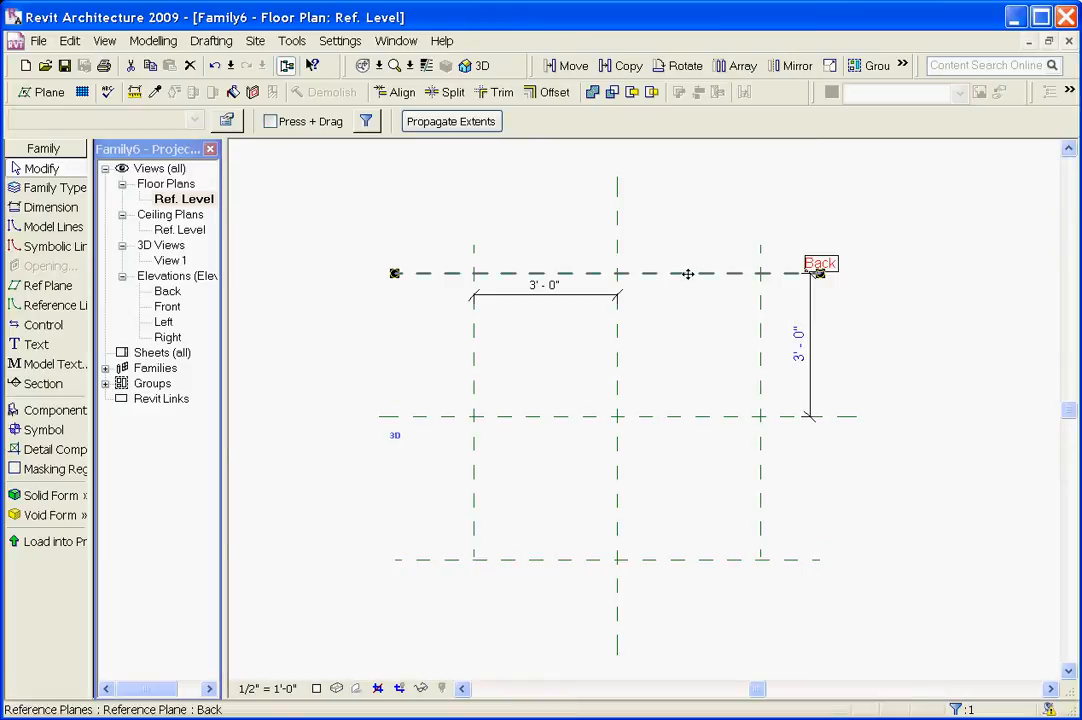
pyautogui.click(389, 364)
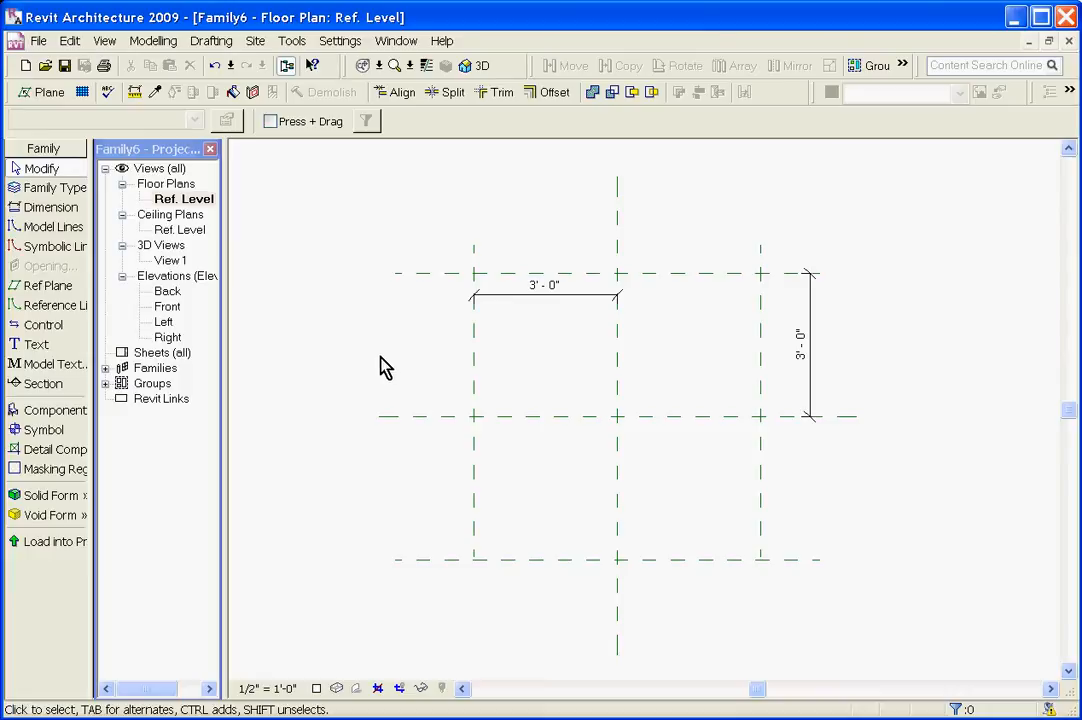
# In the Front elevation, draw a horizontal reference plane about 3'-7" above the Ref. Level and select it
pyautogui.doubleClick(163, 307)
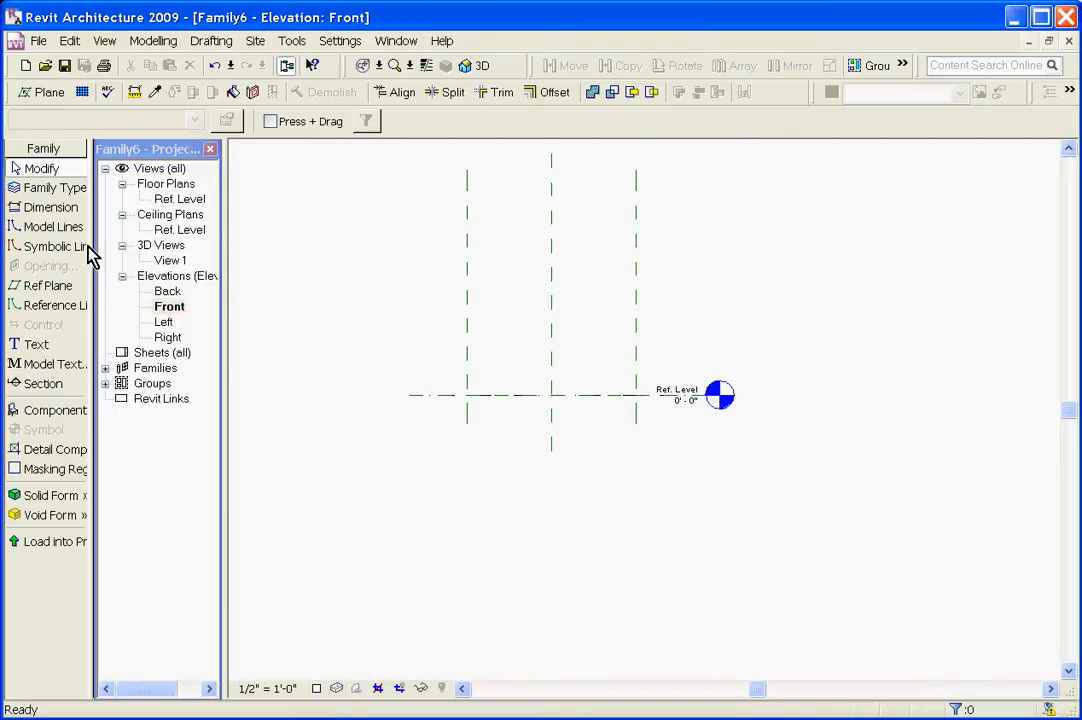
pyautogui.click(52, 288)
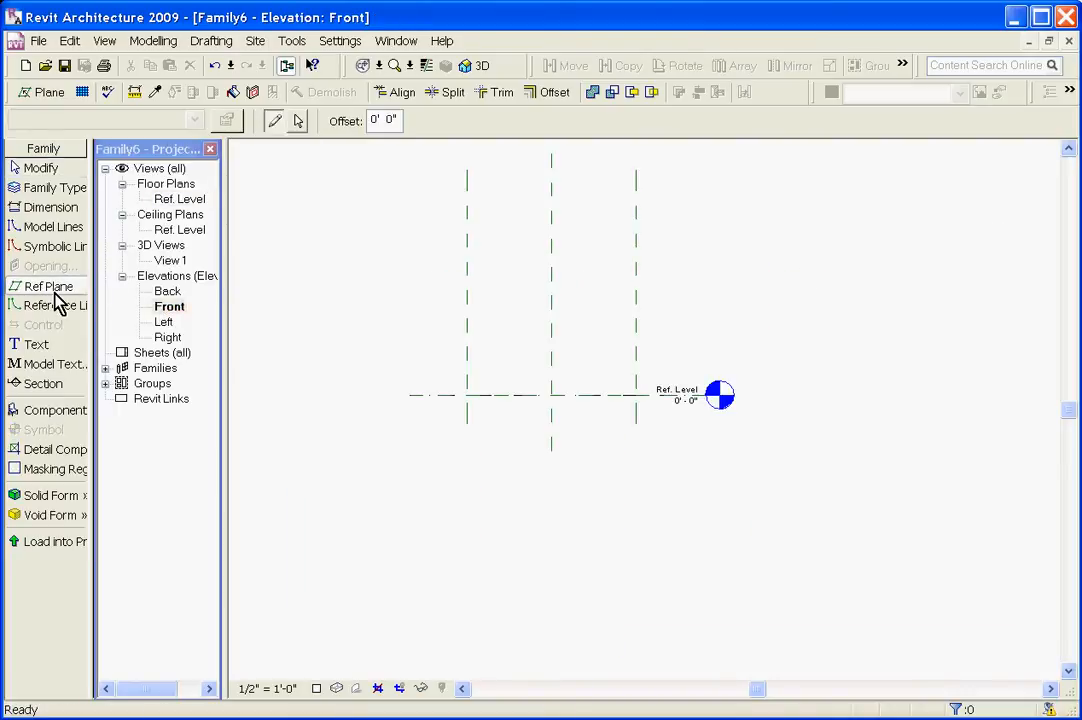
pyautogui.click(424, 289)
pyautogui.click(704, 293)
pyautogui.press('Escape')
pyautogui.click(628, 296)
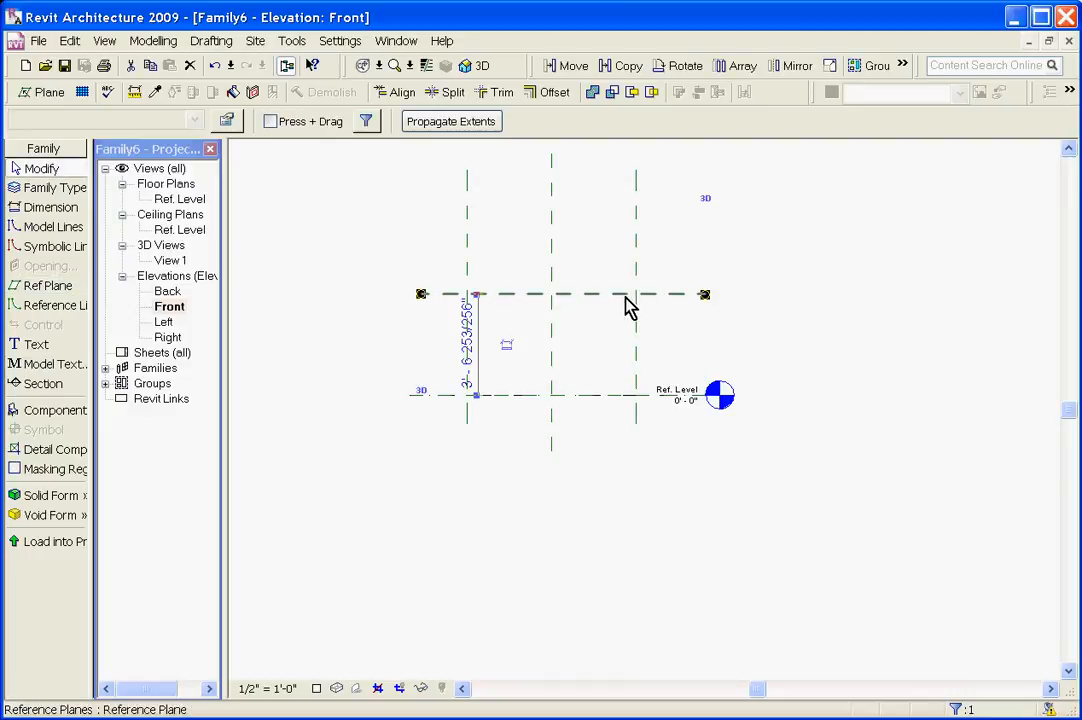
# Dimension the height from the Ref. Level to the horizontal reference plane above it, placing the dimension left of the vertical planes
pyautogui.click(349, 342)
pyautogui.press('d')
pyautogui.press('i')
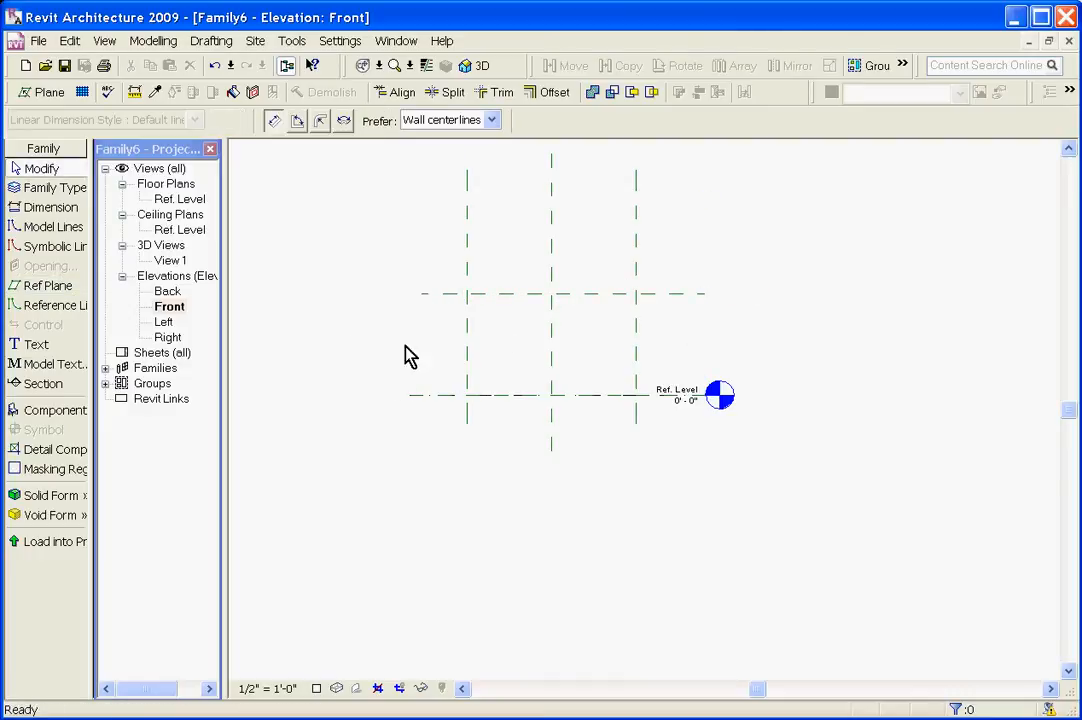
pyautogui.click(437, 297)
pyautogui.click(438, 395)
pyautogui.click(428, 346)
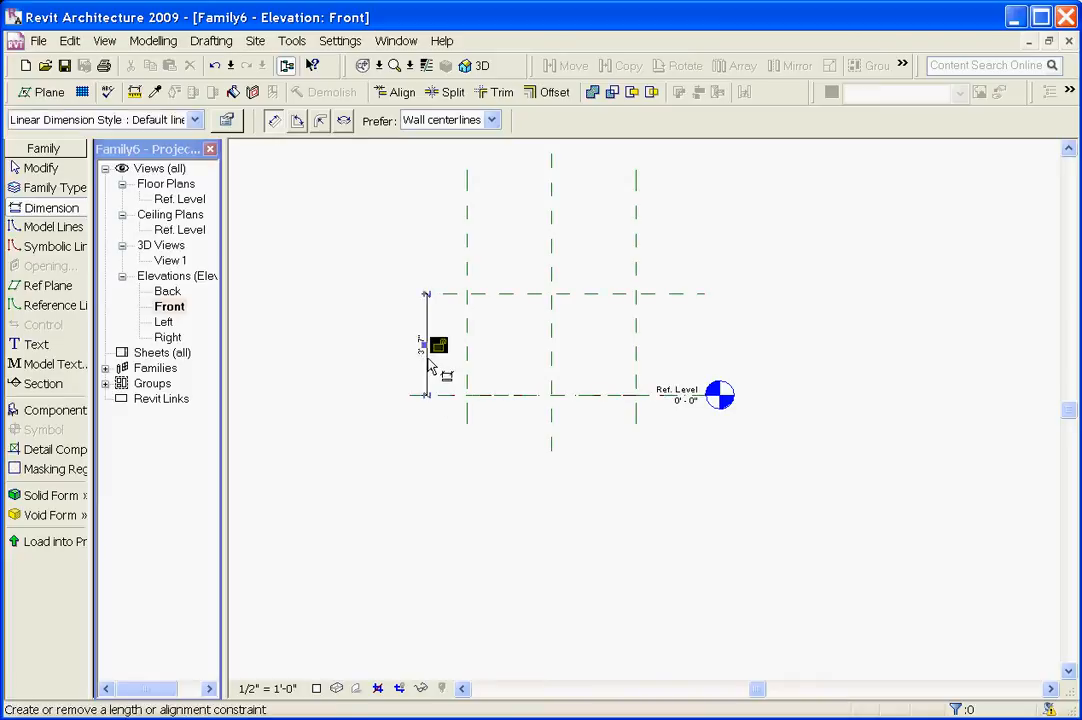
pyautogui.press('Escape')
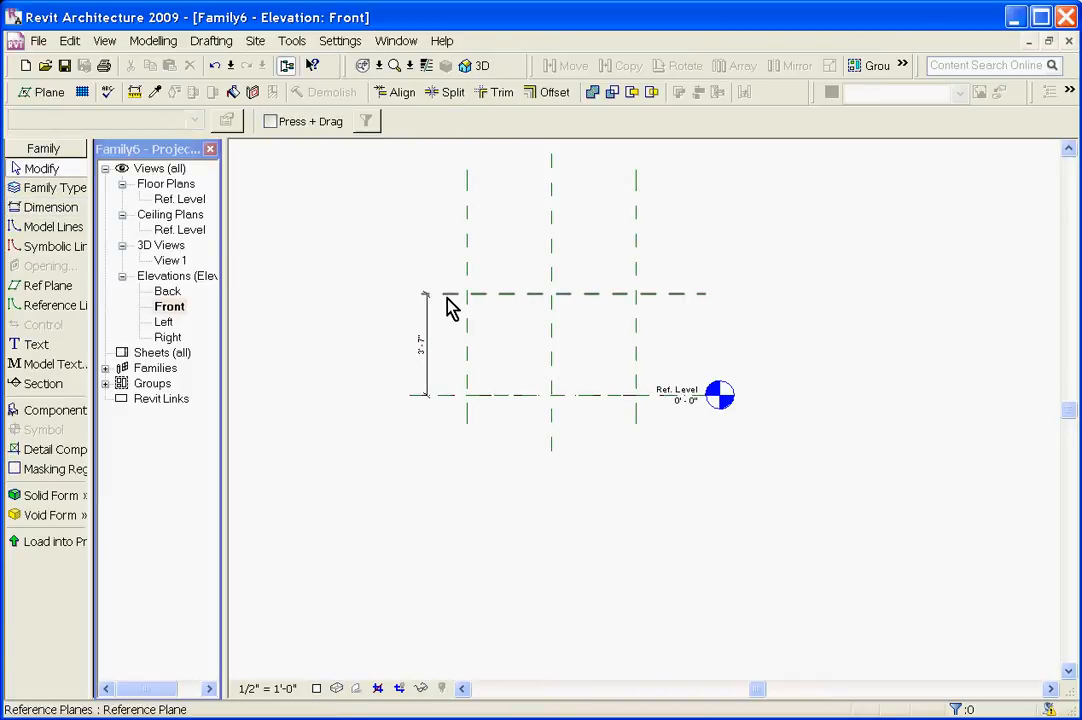
# Set the upper horizontal reference plane's height above the Ref. Level to 3'-0" and leave it deselected
pyautogui.click(445, 296)
pyautogui.click(416, 344)
pyautogui.write('3')
pyautogui.press('Return')
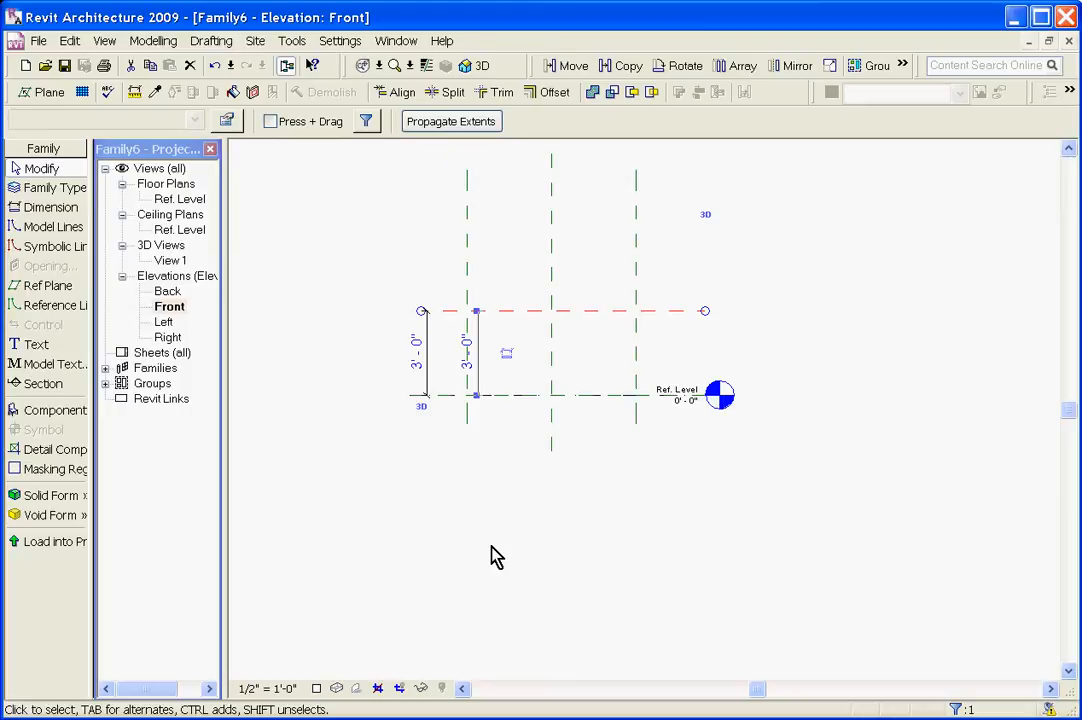
pyautogui.click(497, 557)
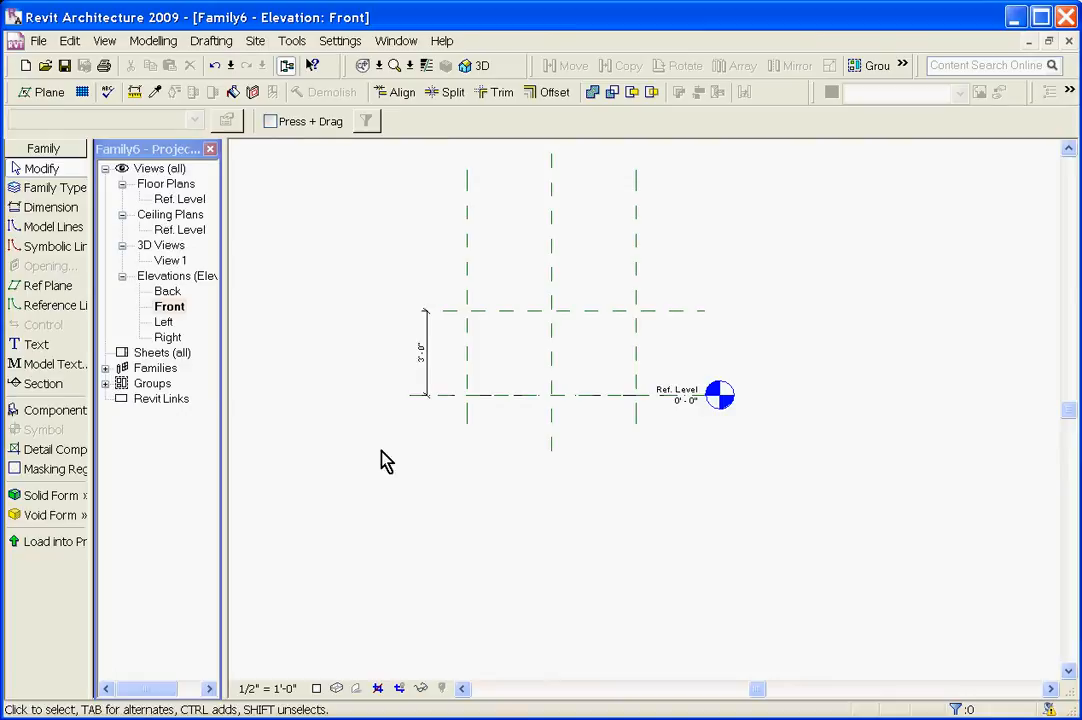
# Label the vertical dimension with a new family type parameter named Height, grouped under Dimensions
pyautogui.scroll(2, 423, 292)
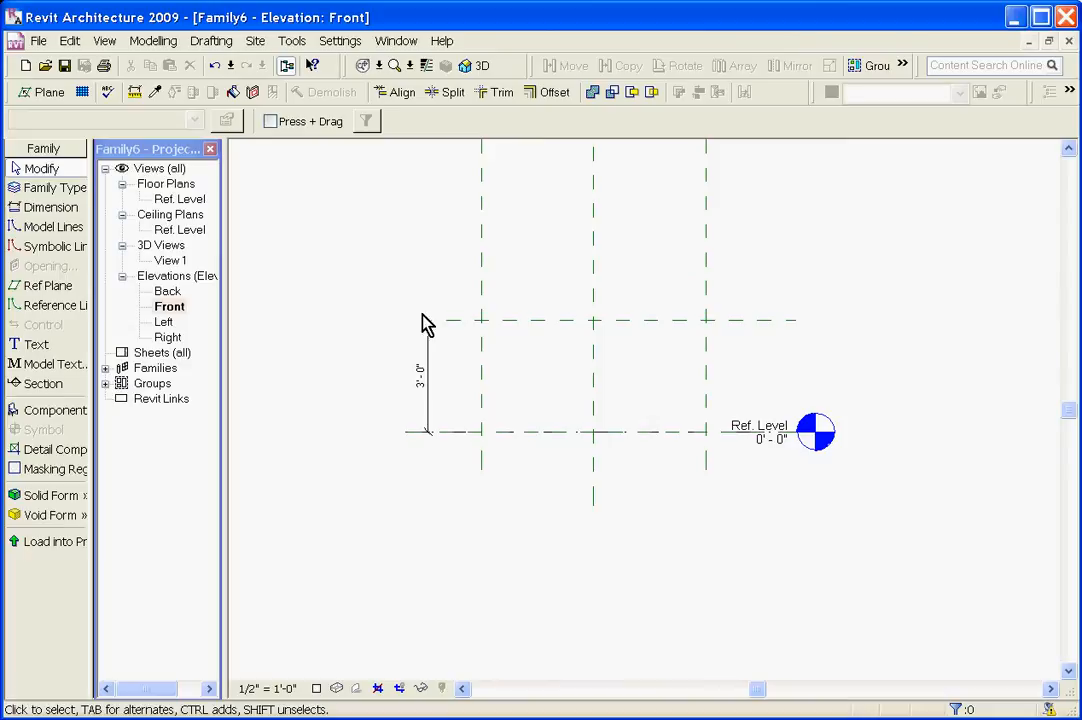
pyautogui.click(418, 384)
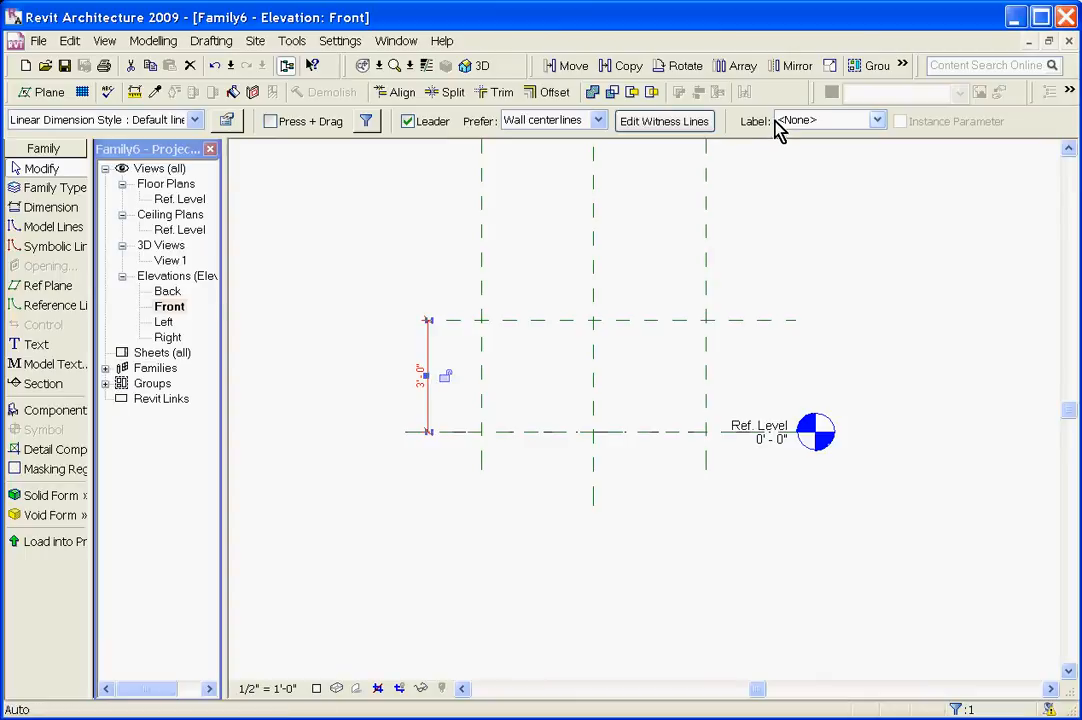
pyautogui.click(879, 121)
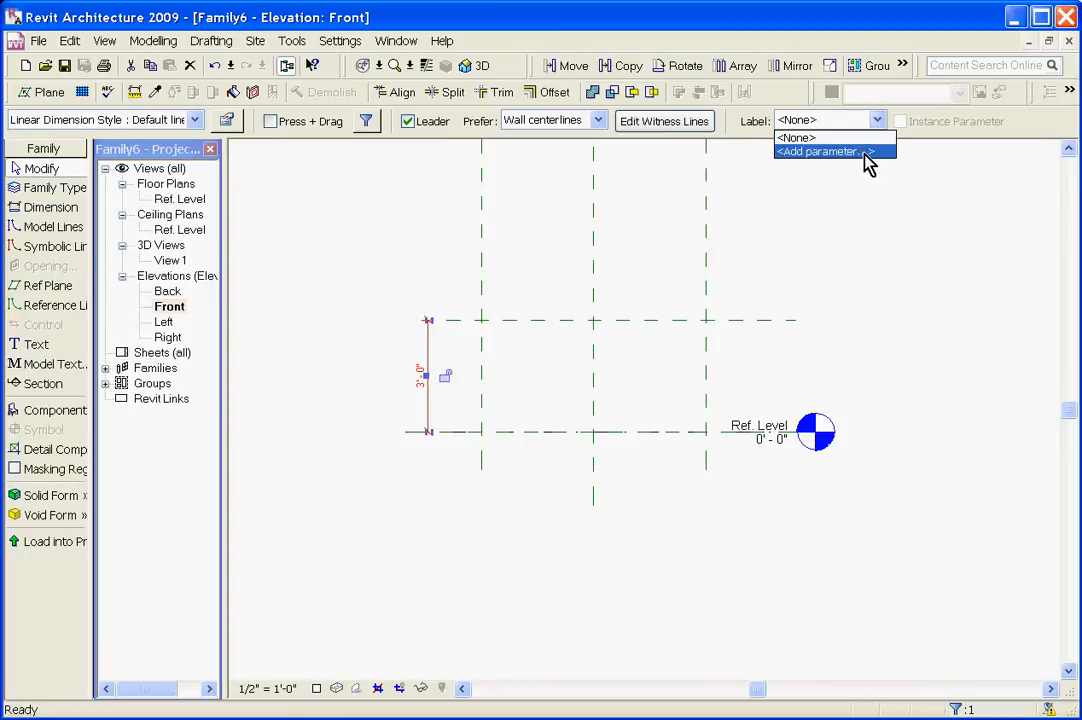
pyautogui.click(866, 152)
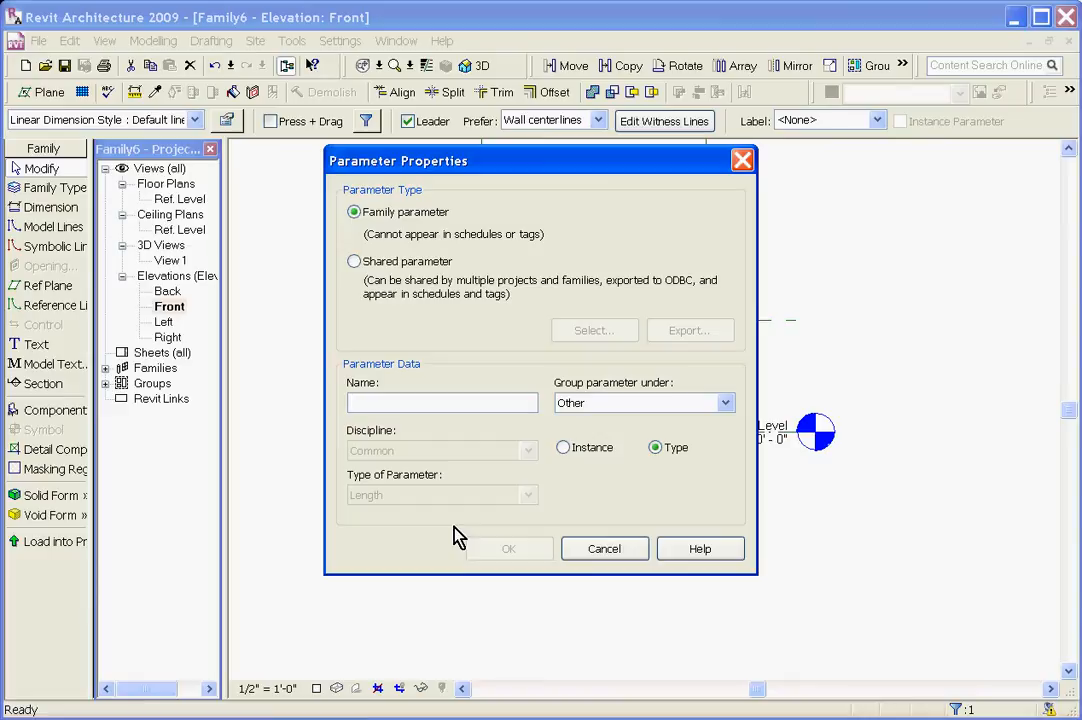
pyautogui.write('Height')
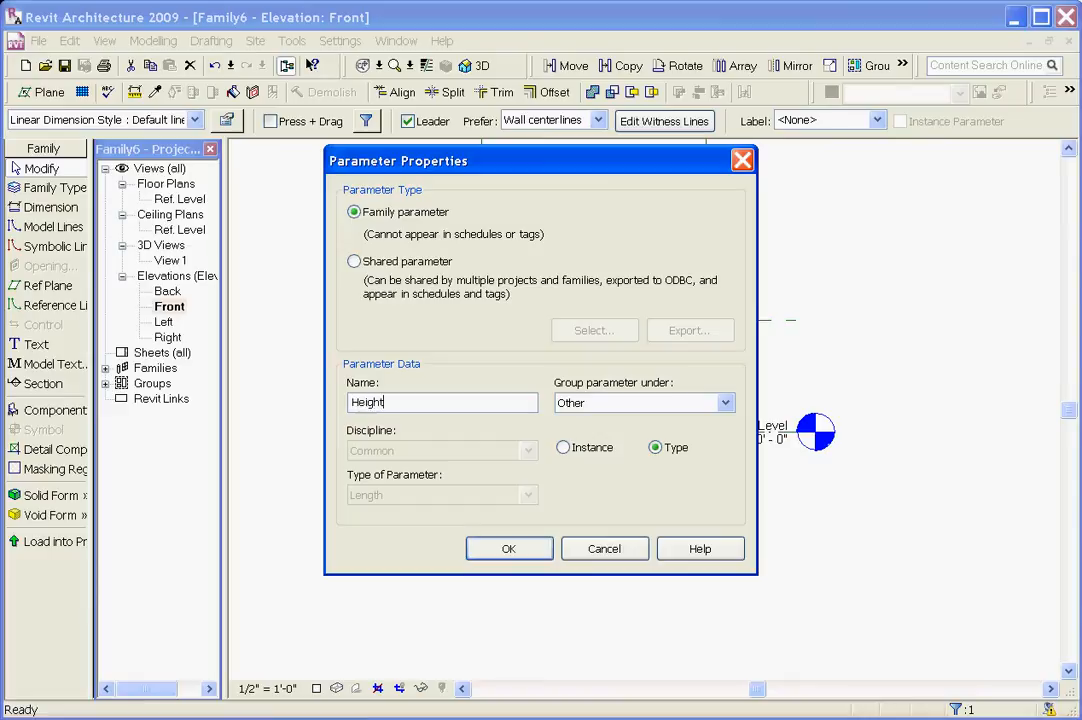
pyautogui.click(724, 405)
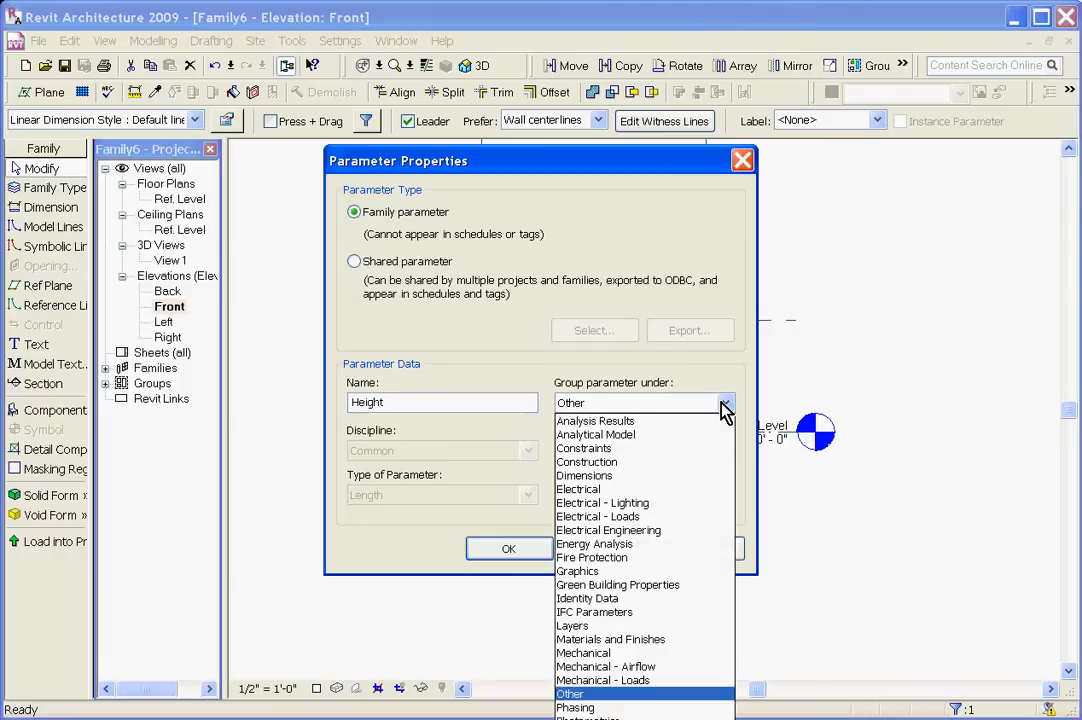
pyautogui.click(686, 477)
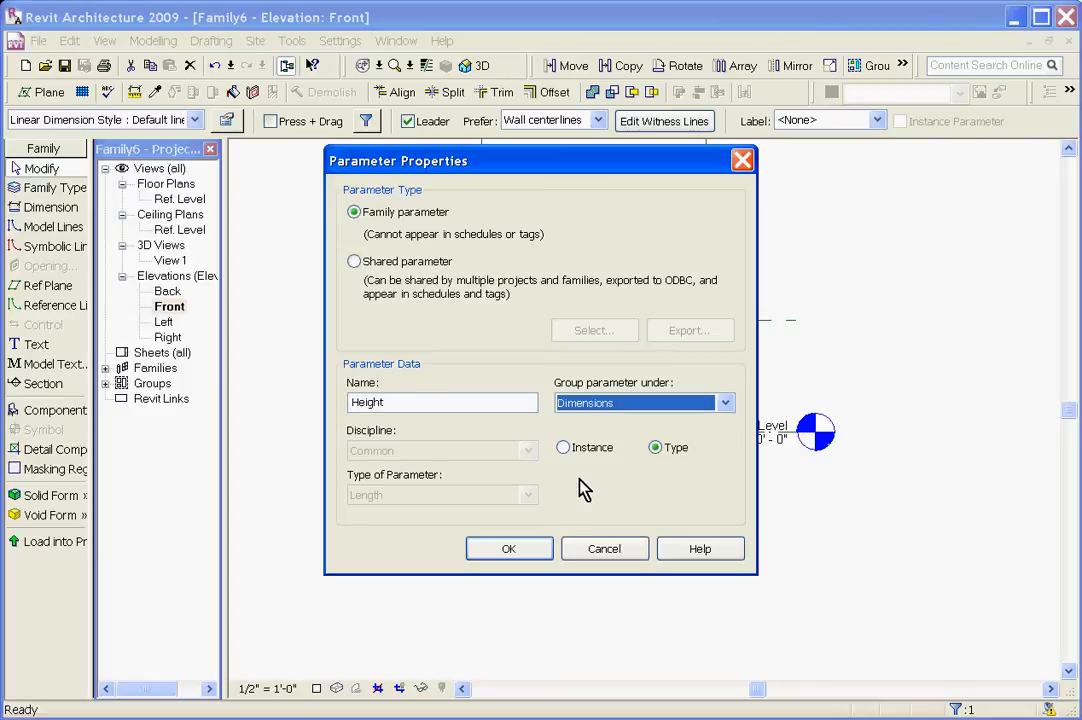
pyautogui.click(509, 549)
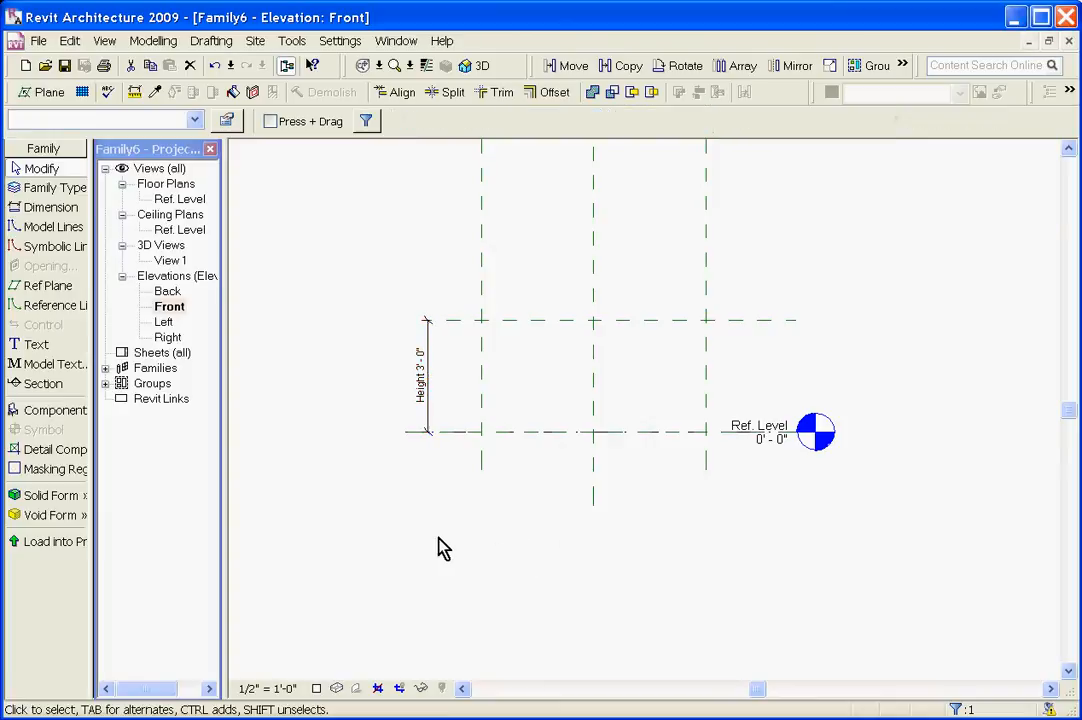
pyautogui.scroll(3, 405, 312)
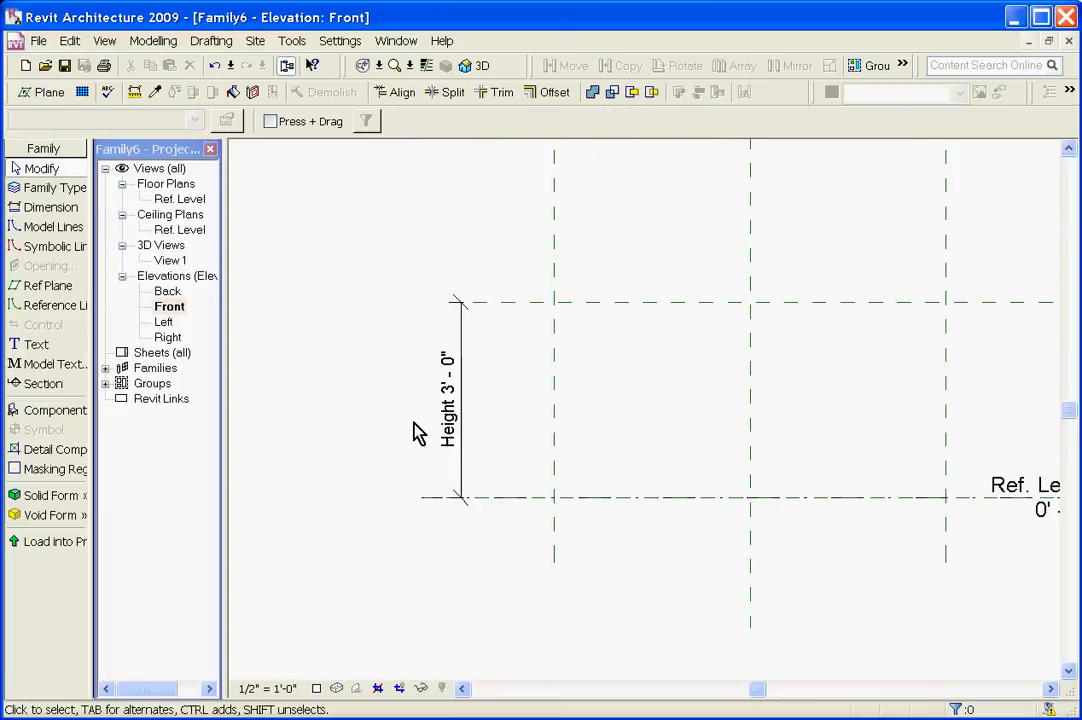
pyautogui.scroll(-2, 507, 432)
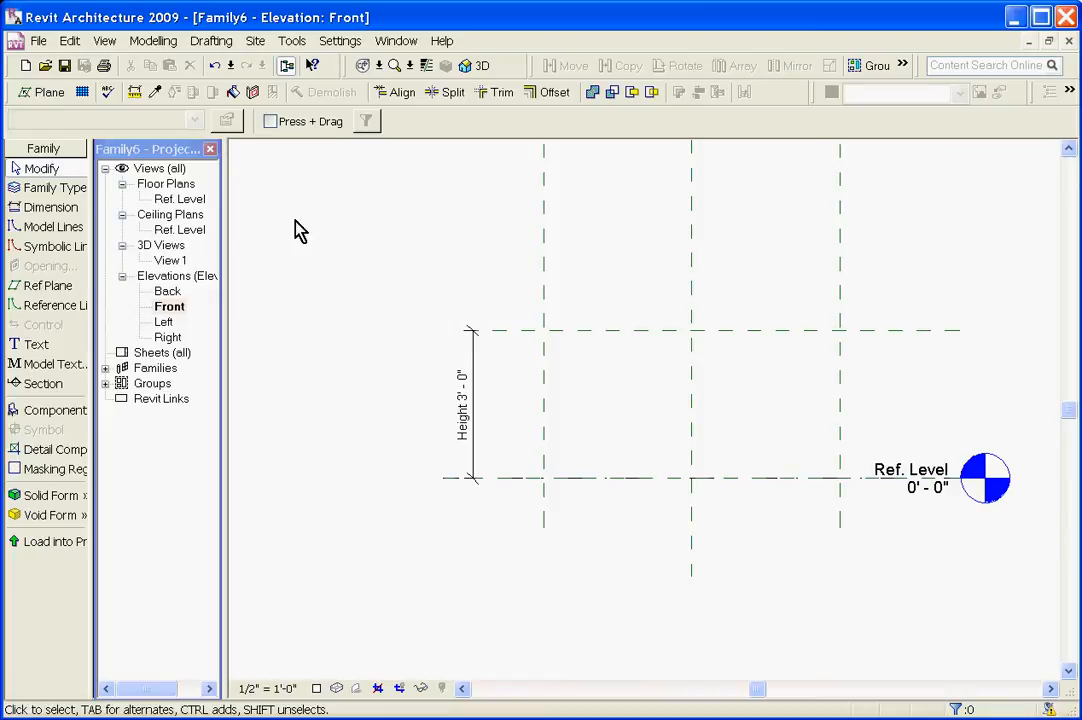
# Set the Height parameter to 5' in the family types and apply it to flex the upper reference plane
pyautogui.click(70, 192)
pyautogui.moveTo(159, 251); pyautogui.dragTo(343, 180)
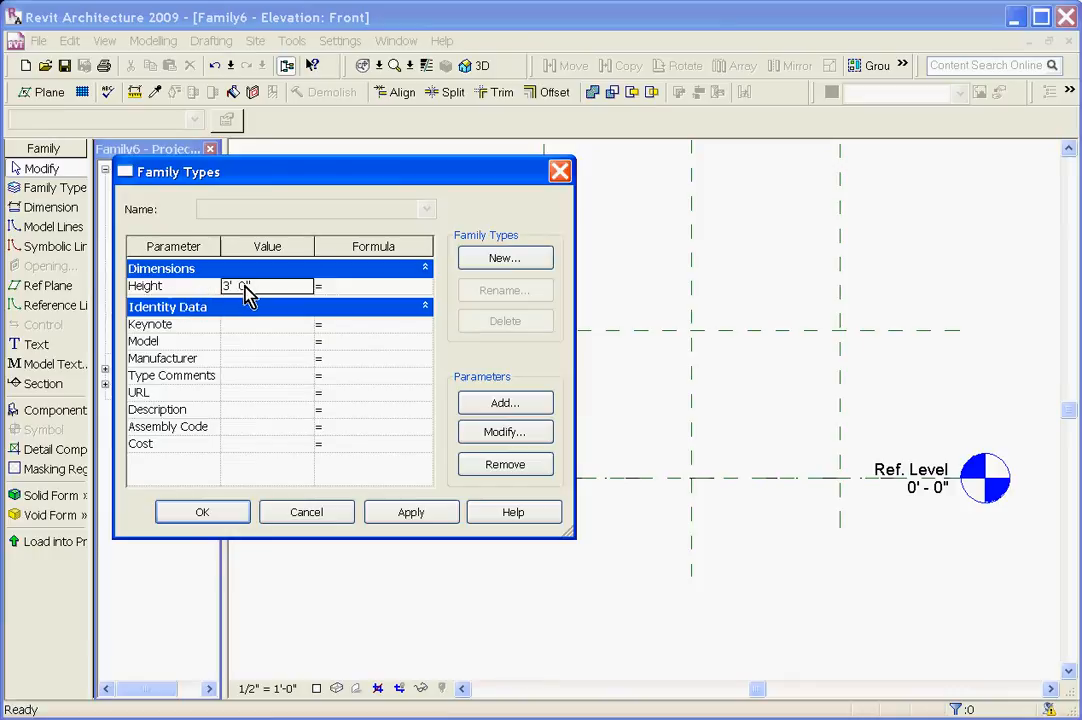
pyautogui.moveTo(350, 175); pyautogui.dragTo(243, 150)
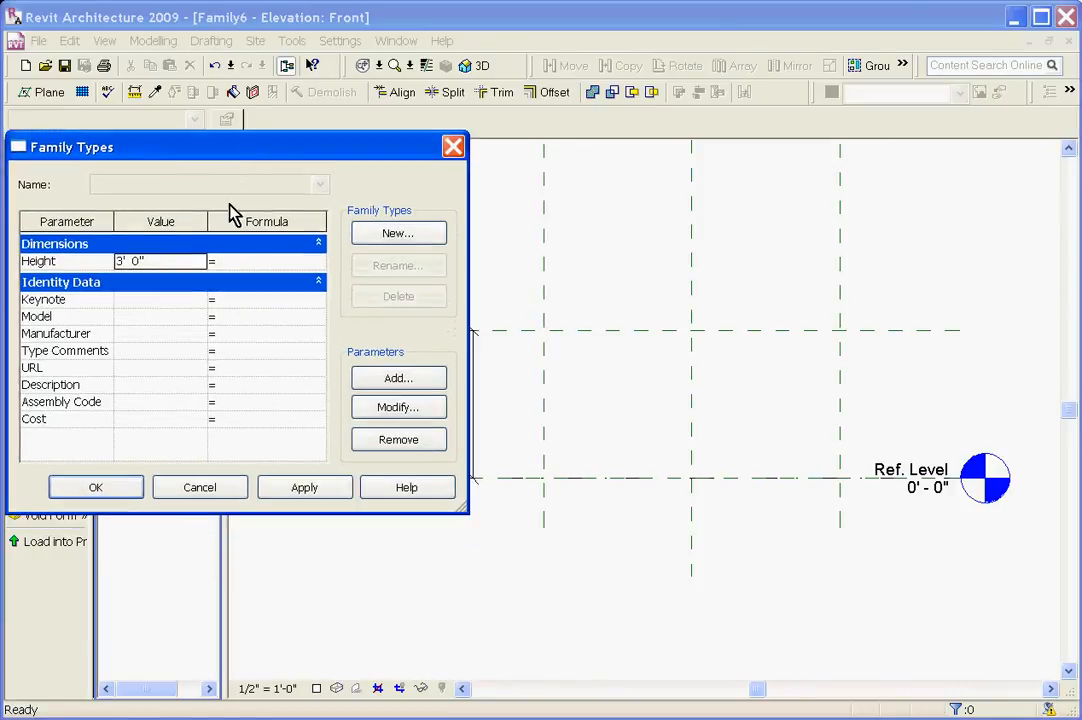
pyautogui.click(178, 260)
pyautogui.write('5')
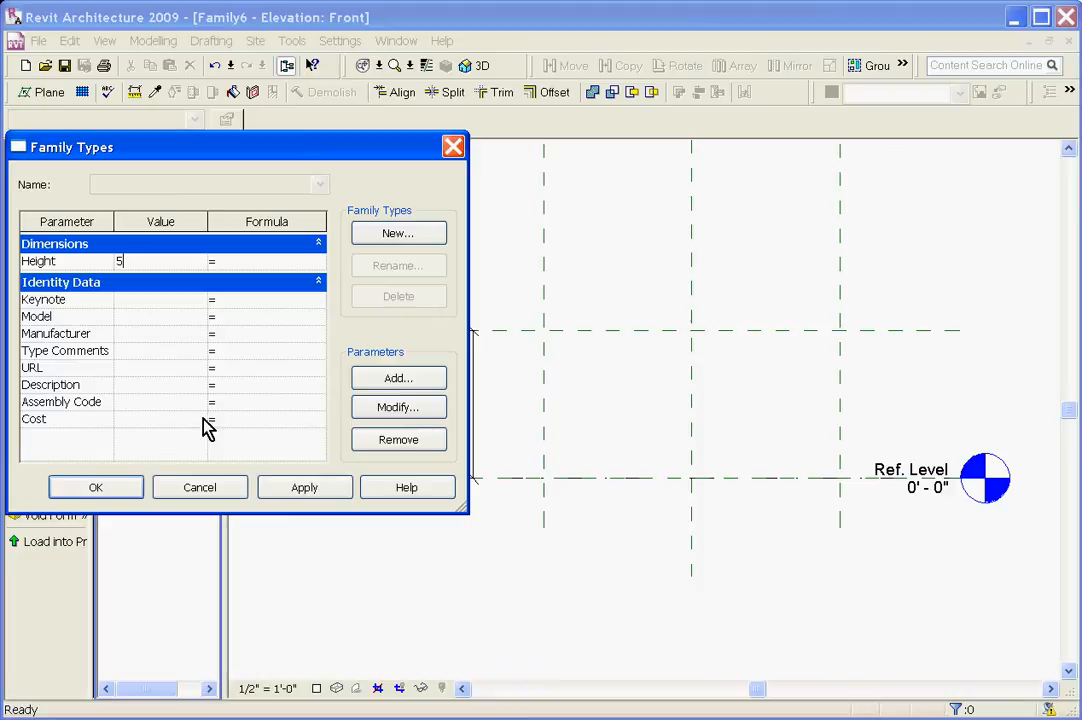
pyautogui.click(302, 489)
pyautogui.moveTo(249, 149); pyautogui.dragTo(210, 150)
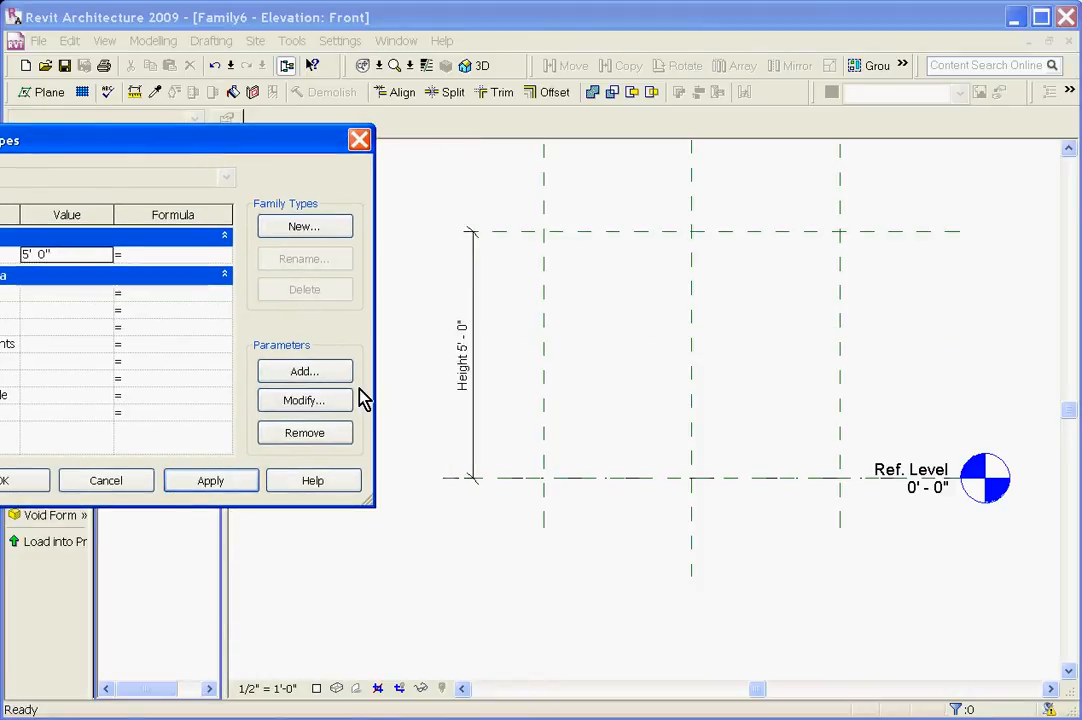
pyautogui.moveTo(240, 143); pyautogui.dragTo(313, 160)
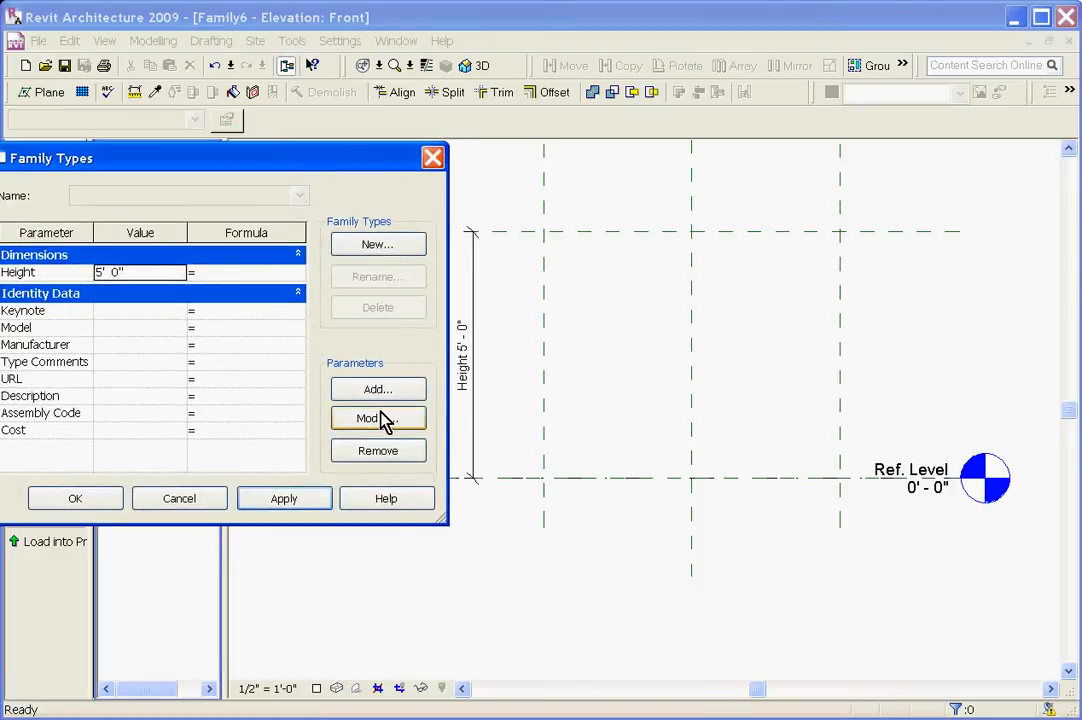
pyautogui.click(113, 508)
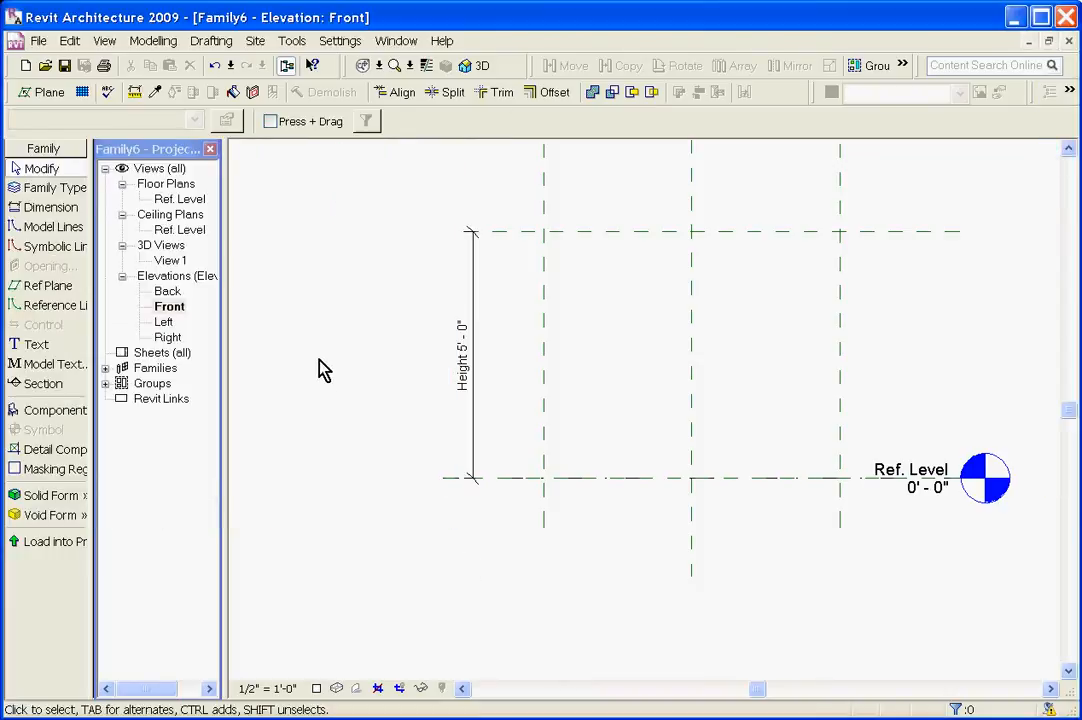
# In the Ref. Level floor plan, delete the dimension between the left and center vertical reference planes
pyautogui.doubleClick(178, 199)
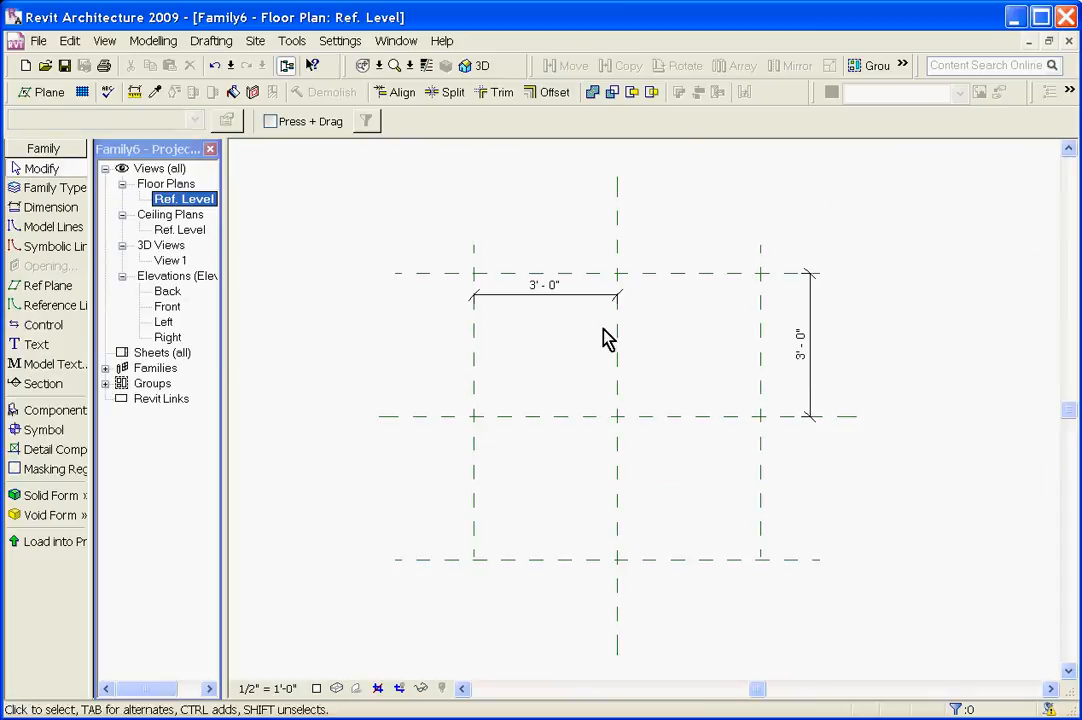
pyautogui.scroll(-1, 849, 409)
pyautogui.scroll(2, 582, 230)
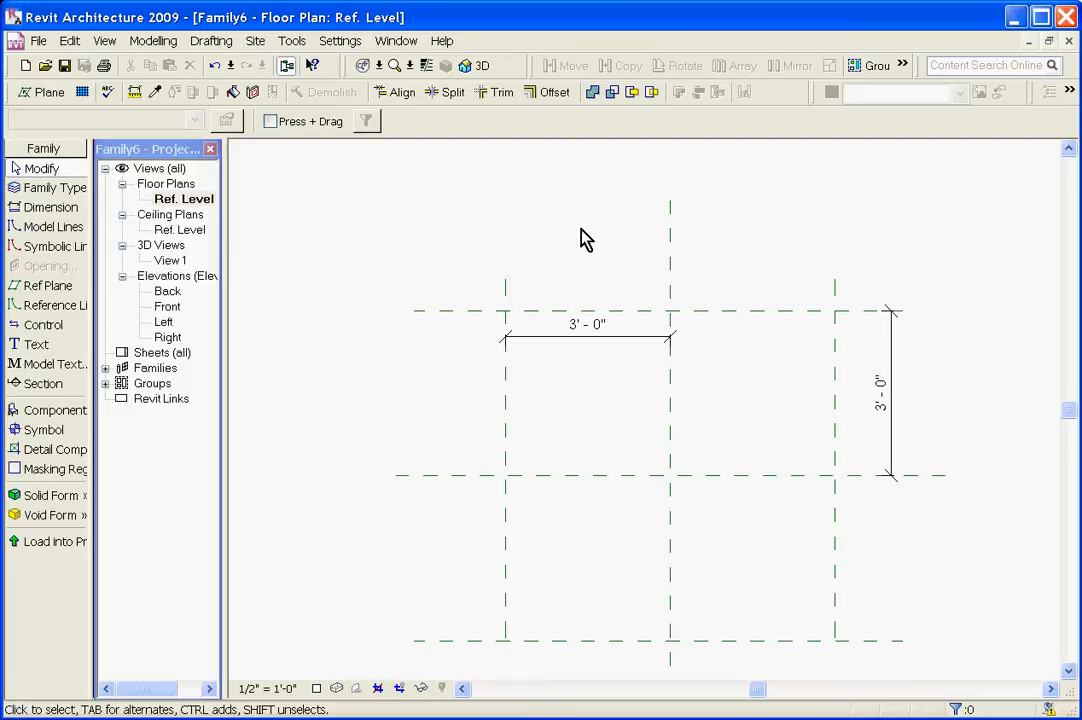
pyautogui.scroll(-1, 627, 218)
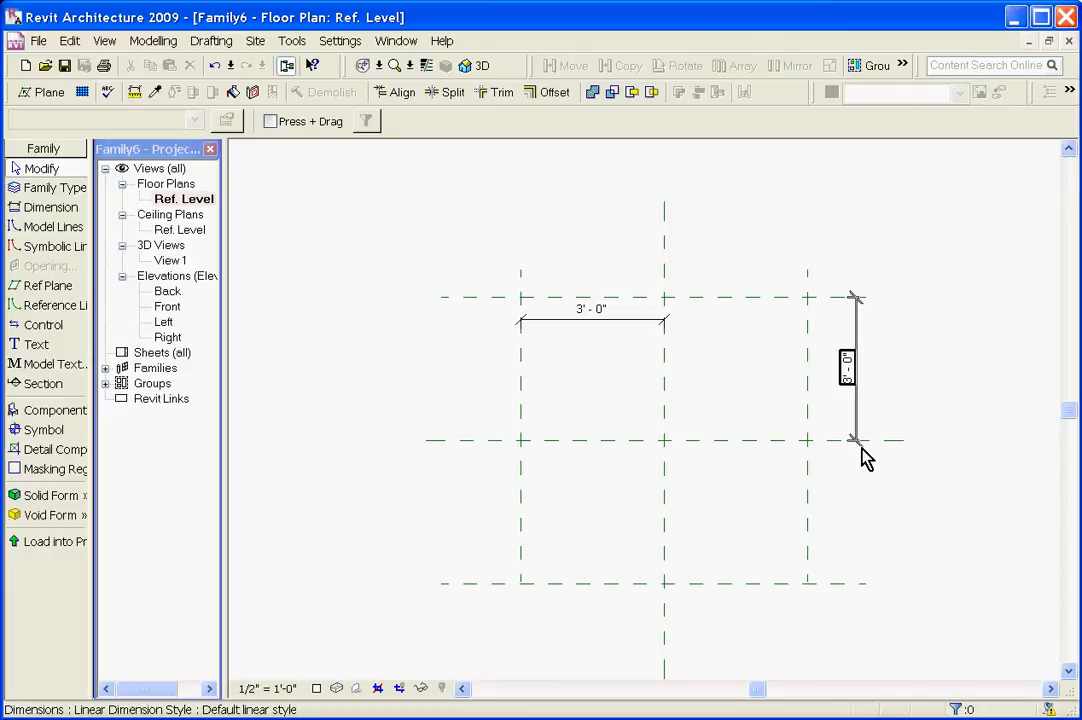
pyautogui.click(595, 327)
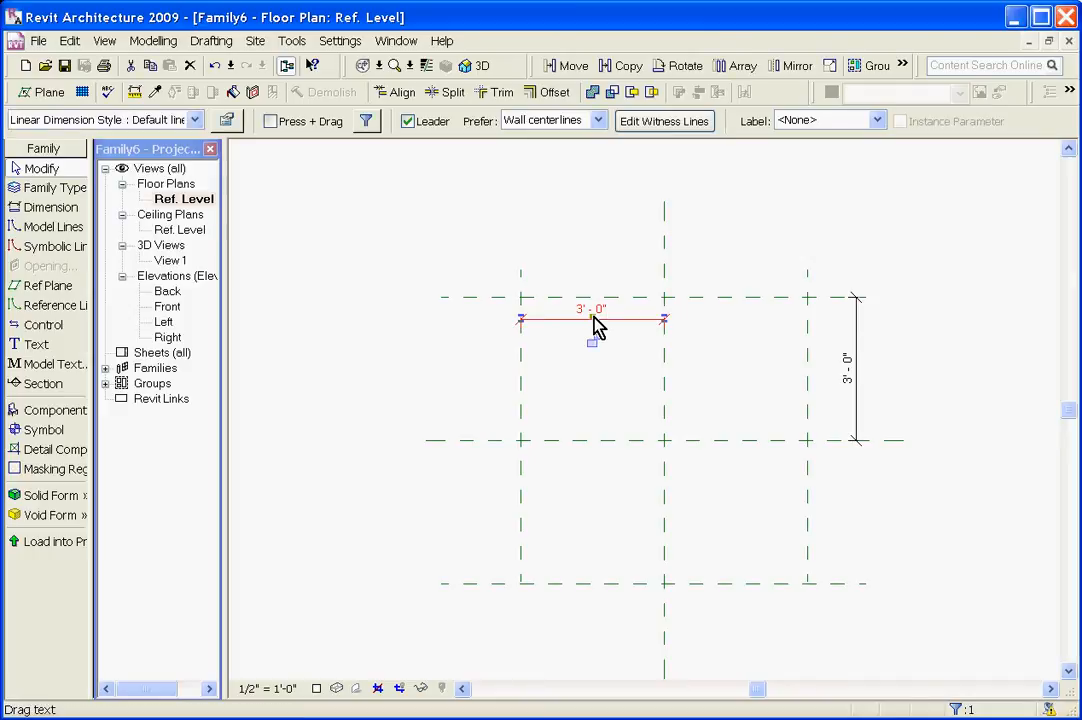
pyautogui.press('Delete')
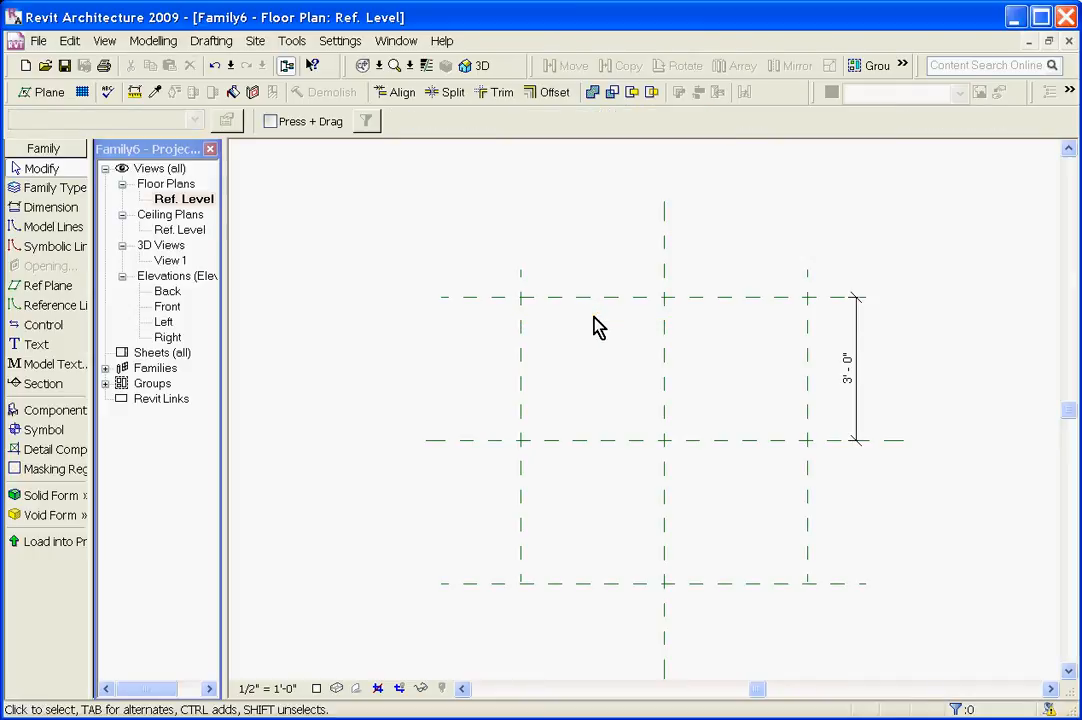
# Dimension the left, center and right vertical reference planes in one string above the plan and make its segments equal
pyautogui.click(55, 207)
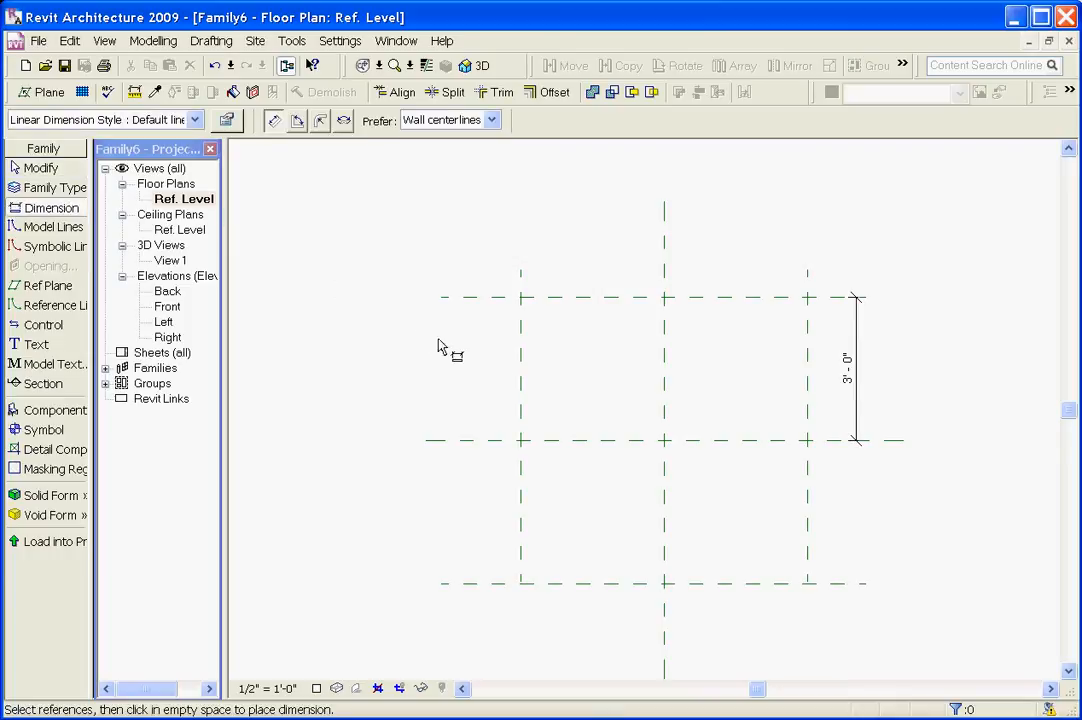
pyautogui.click(521, 355)
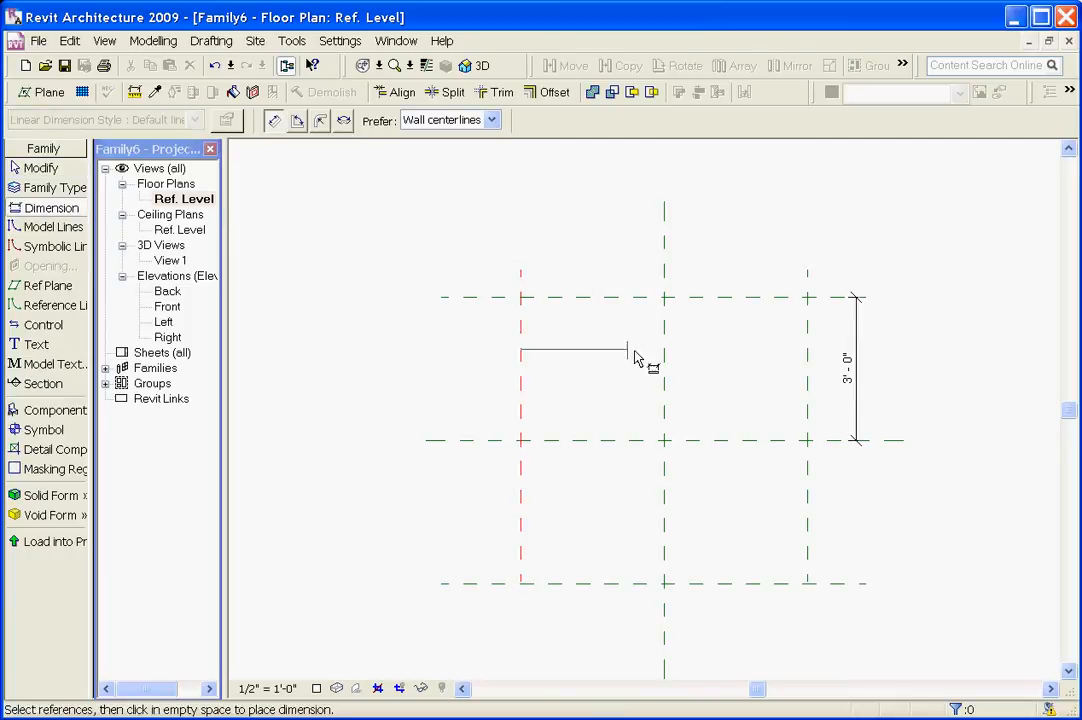
pyautogui.click(665, 350)
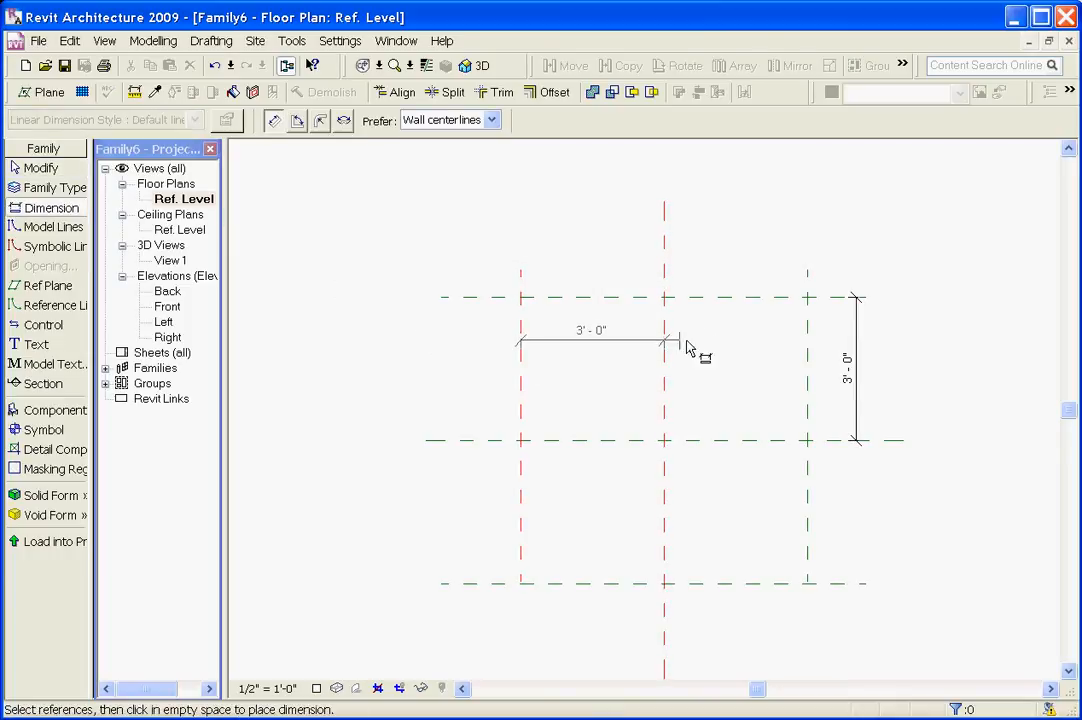
pyautogui.click(808, 342)
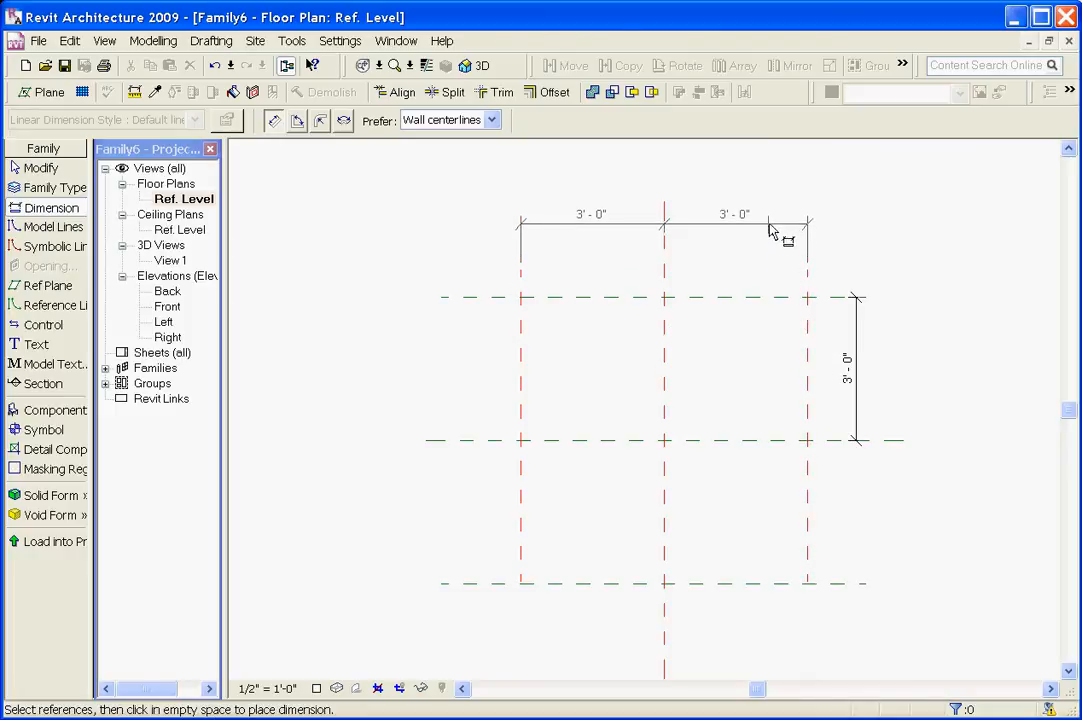
pyautogui.click(771, 231)
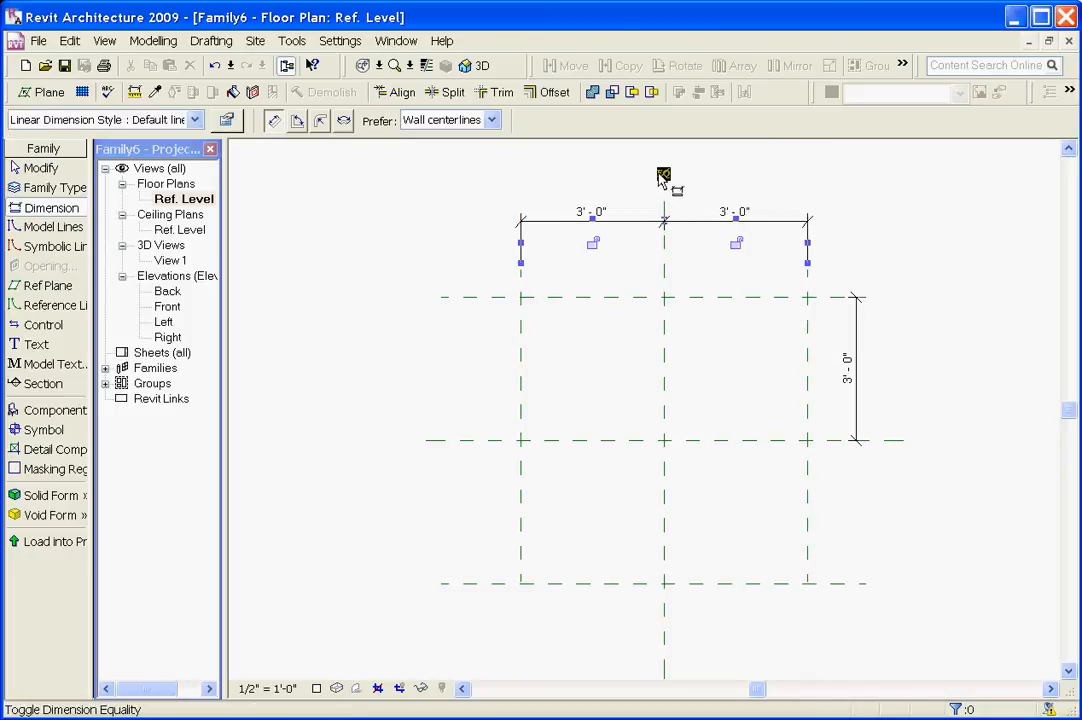
pyautogui.click(663, 180)
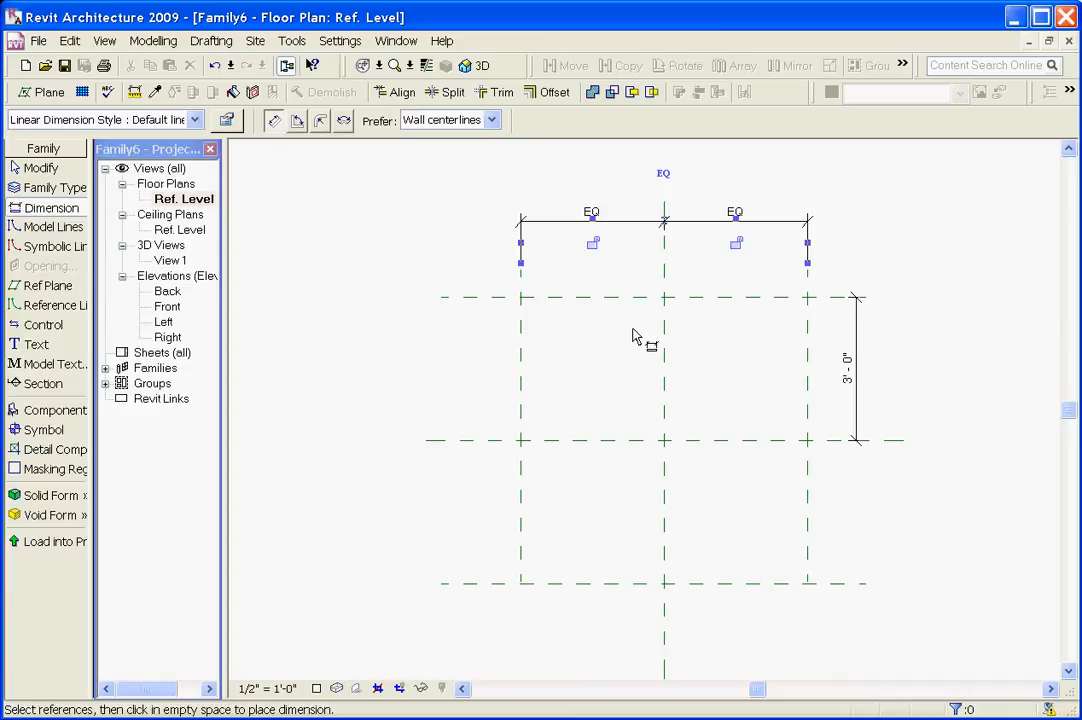
# Add an overall width dimension between the Left and Right reference planes above the equality string and select it
pyautogui.click(523, 340)
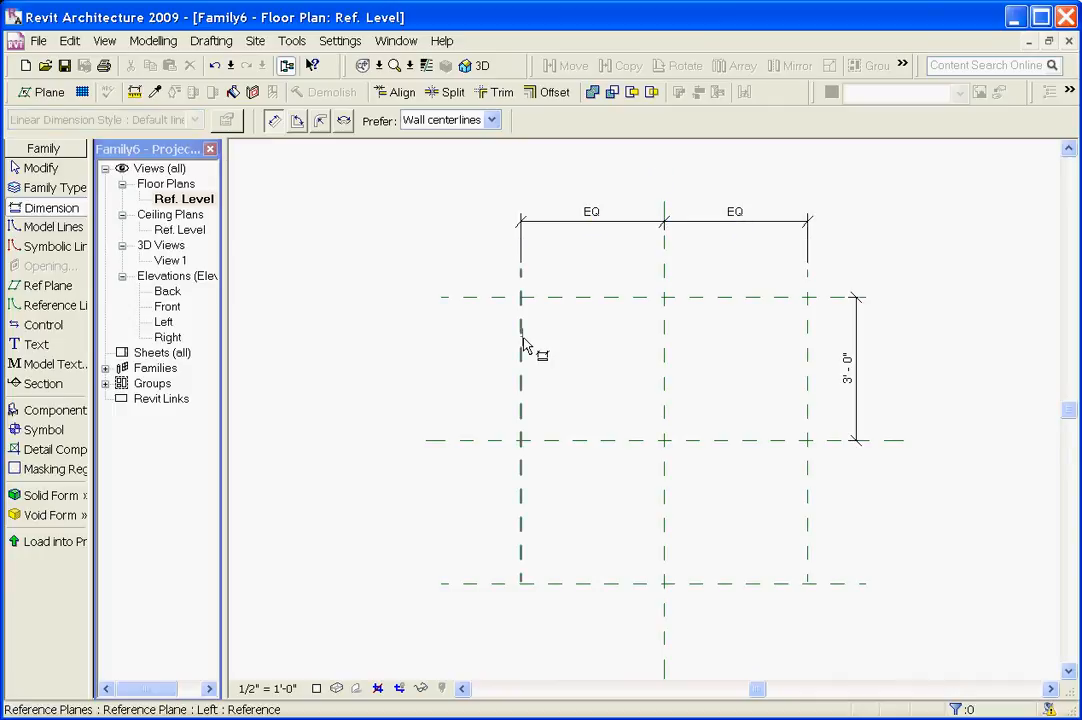
pyautogui.click(806, 348)
pyautogui.scroll(-2, 802, 405)
pyautogui.click(790, 233)
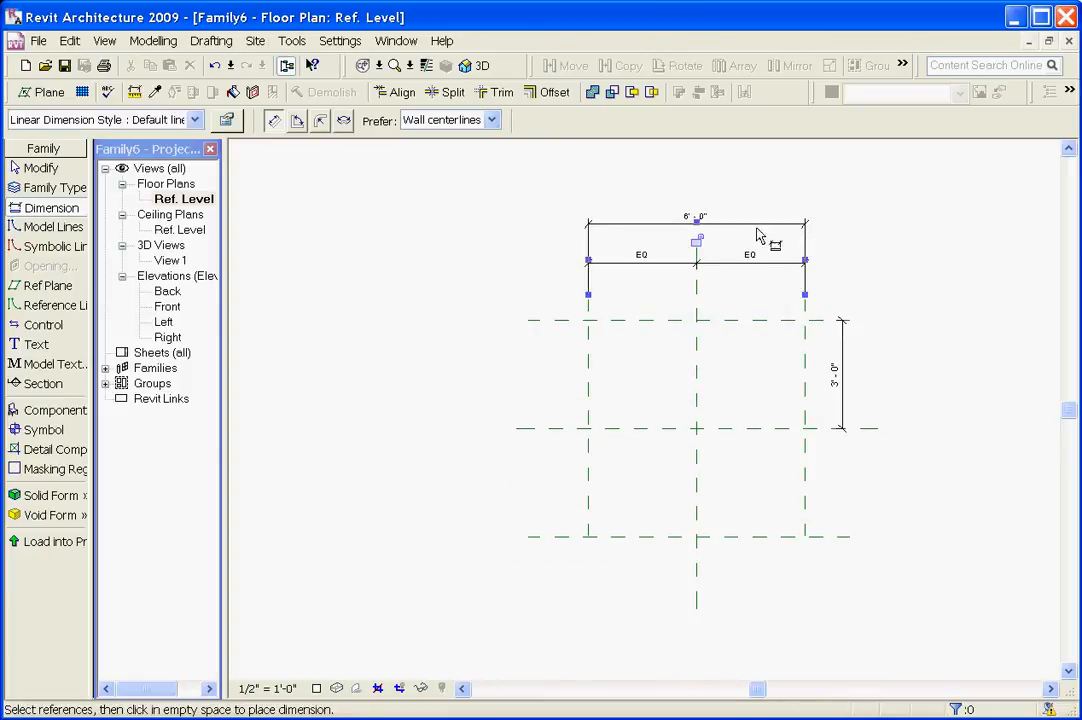
pyautogui.press('Escape')
pyautogui.press('Escape')
pyautogui.scroll(3, 686, 213)
pyautogui.click(707, 240)
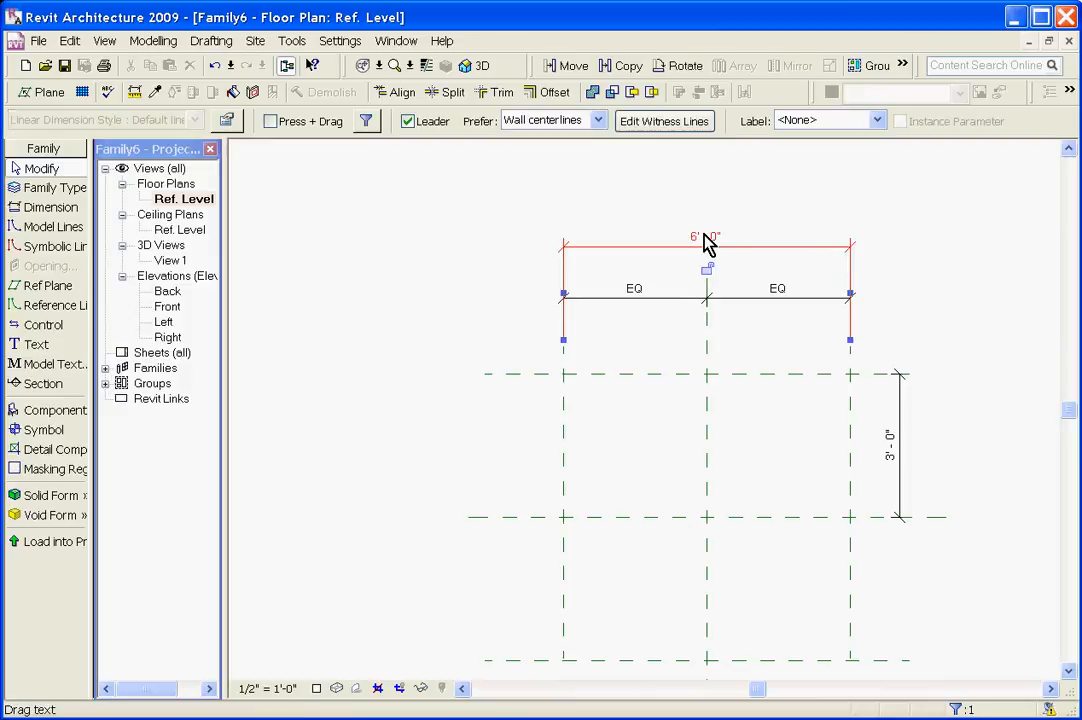
# Label the overall width dimension with a new type parameter named Width, grouped under Dimensions
pyautogui.click(877, 121)
pyautogui.click(874, 151)
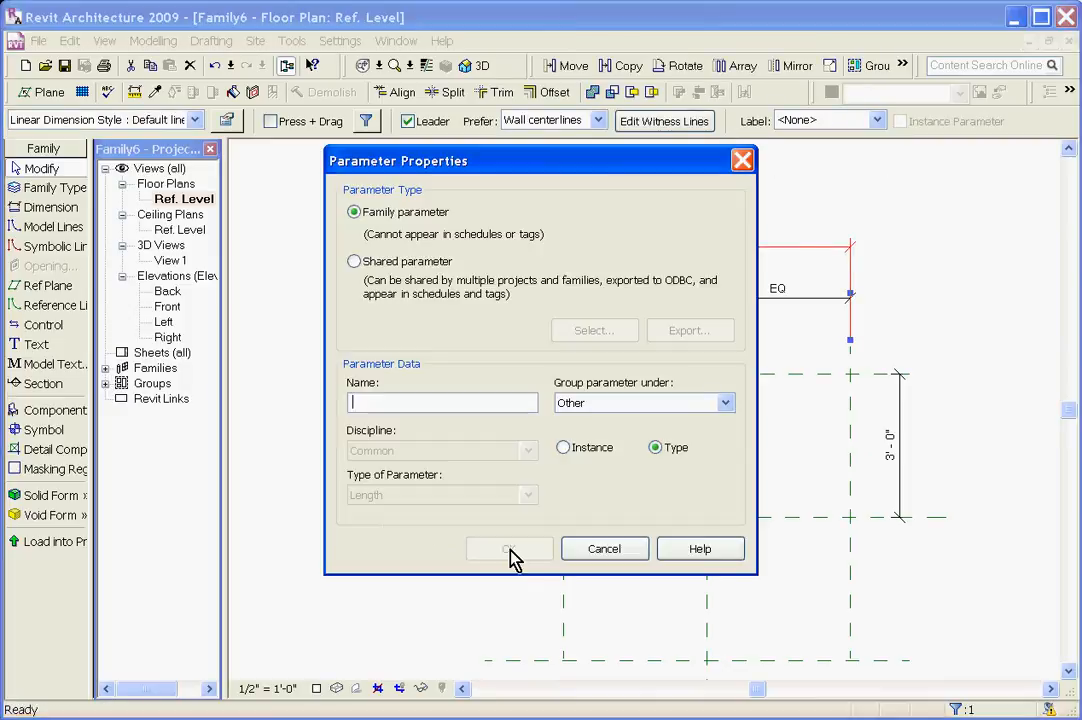
pyautogui.write('Widh')
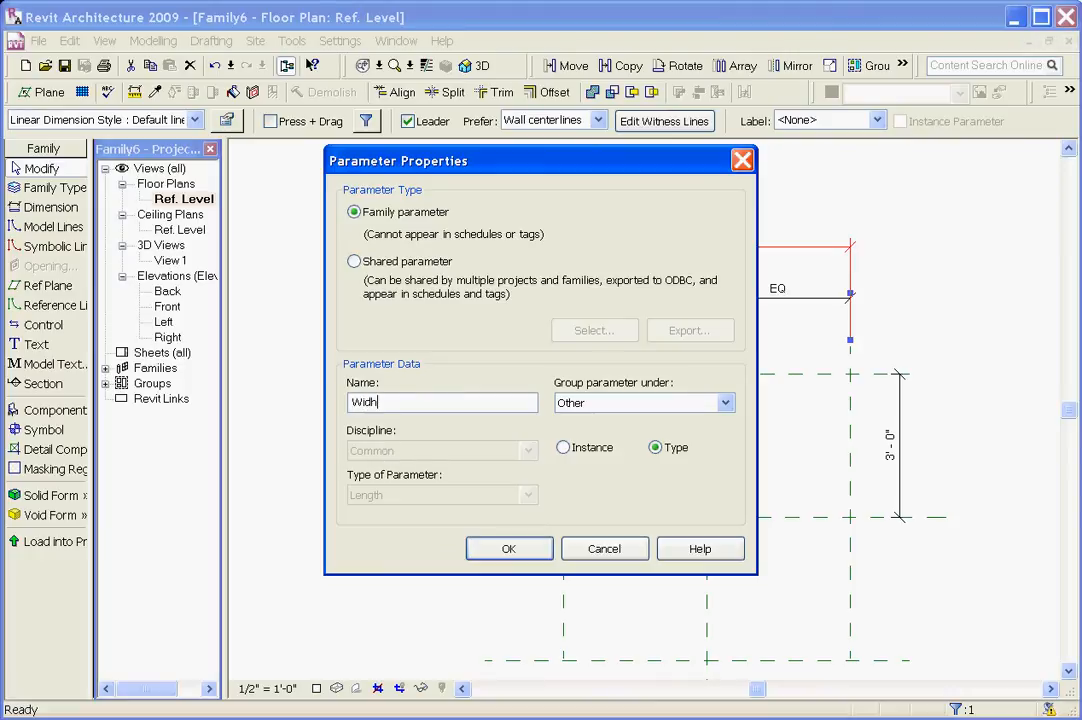
pyautogui.press('BackSpace')
pyautogui.write('th')
pyautogui.click(725, 402)
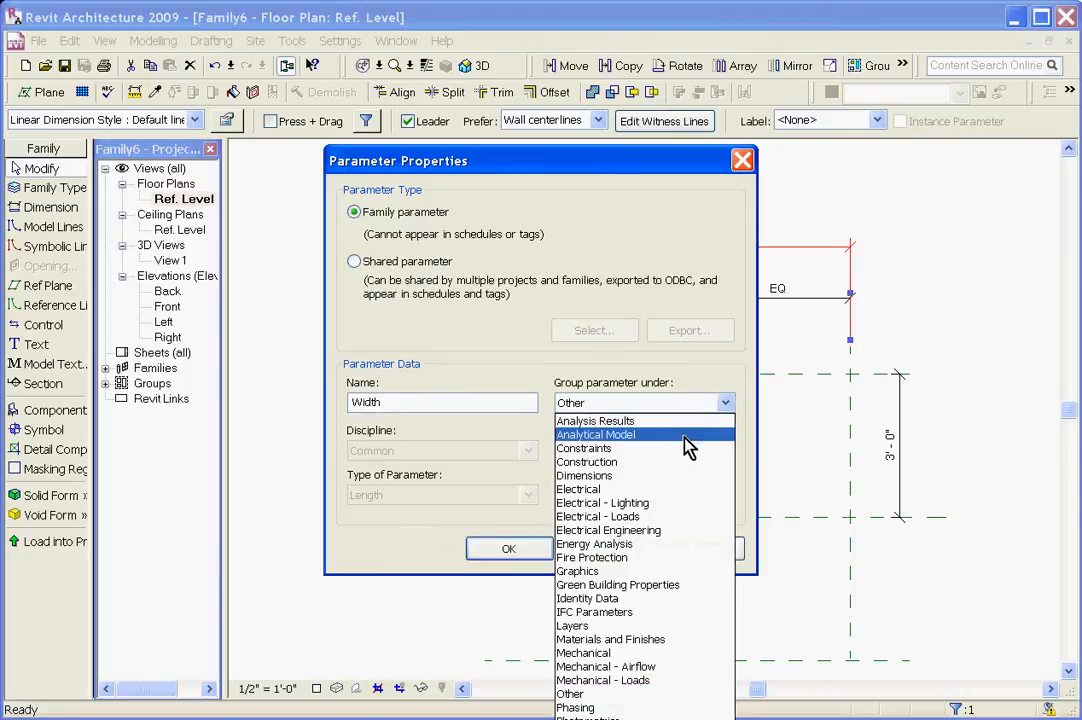
pyautogui.click(684, 475)
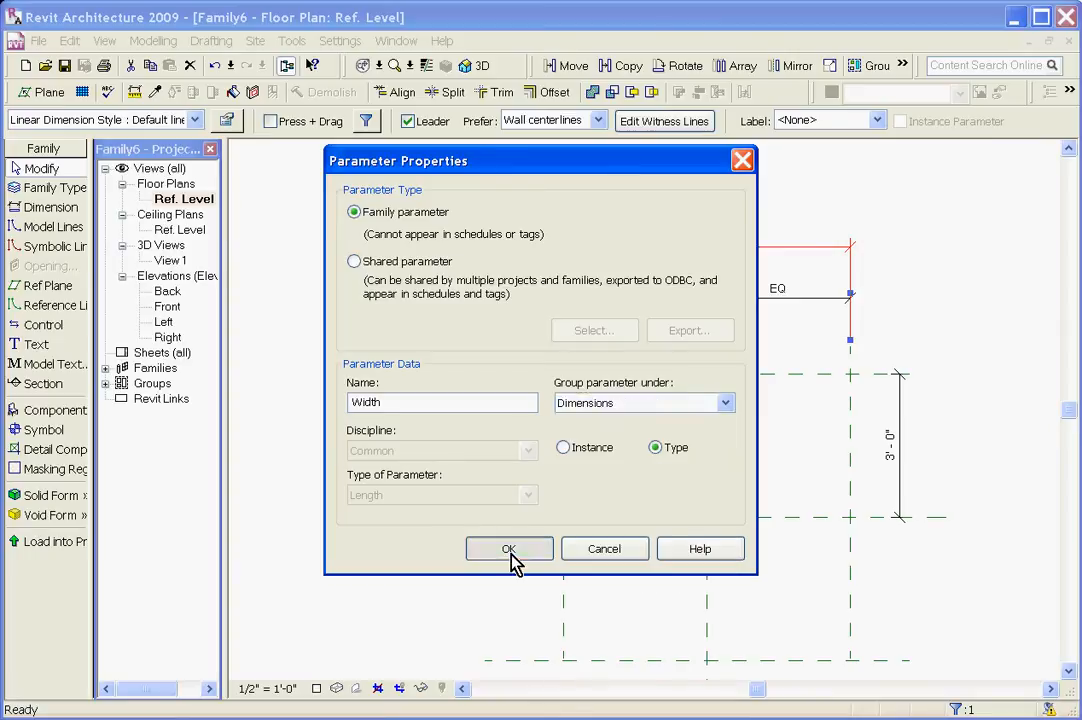
pyautogui.click(511, 555)
pyautogui.click(307, 424)
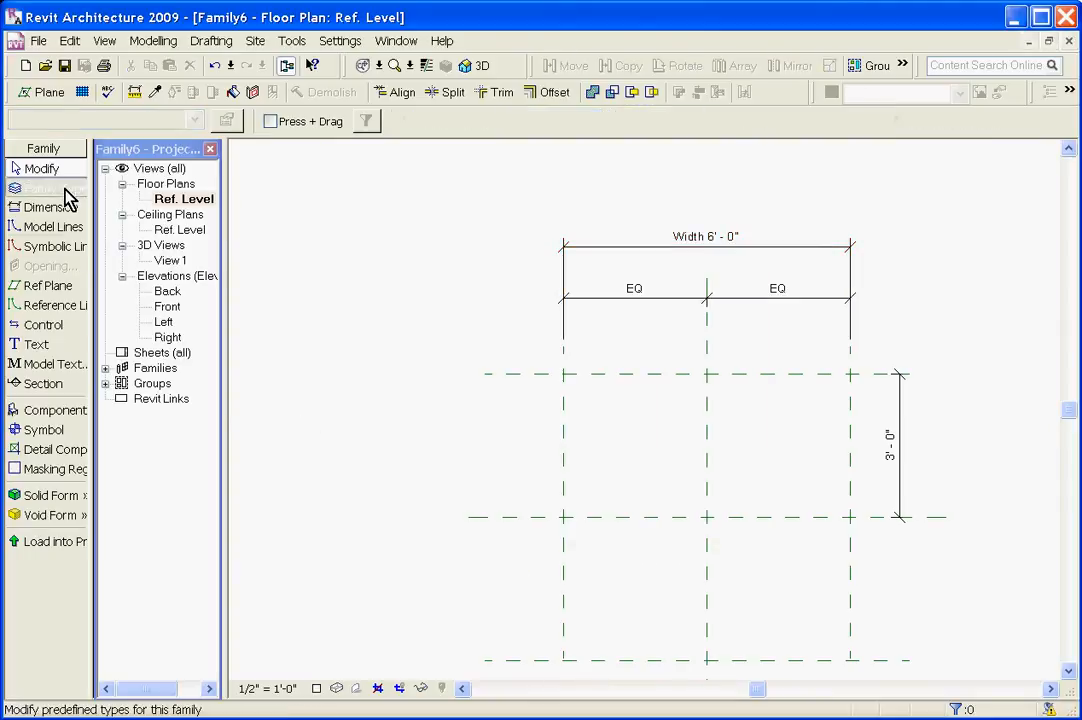
# Set the Width parameter to 3' in the family types and apply it to flex the left and right reference planes
pyautogui.click(65, 190)
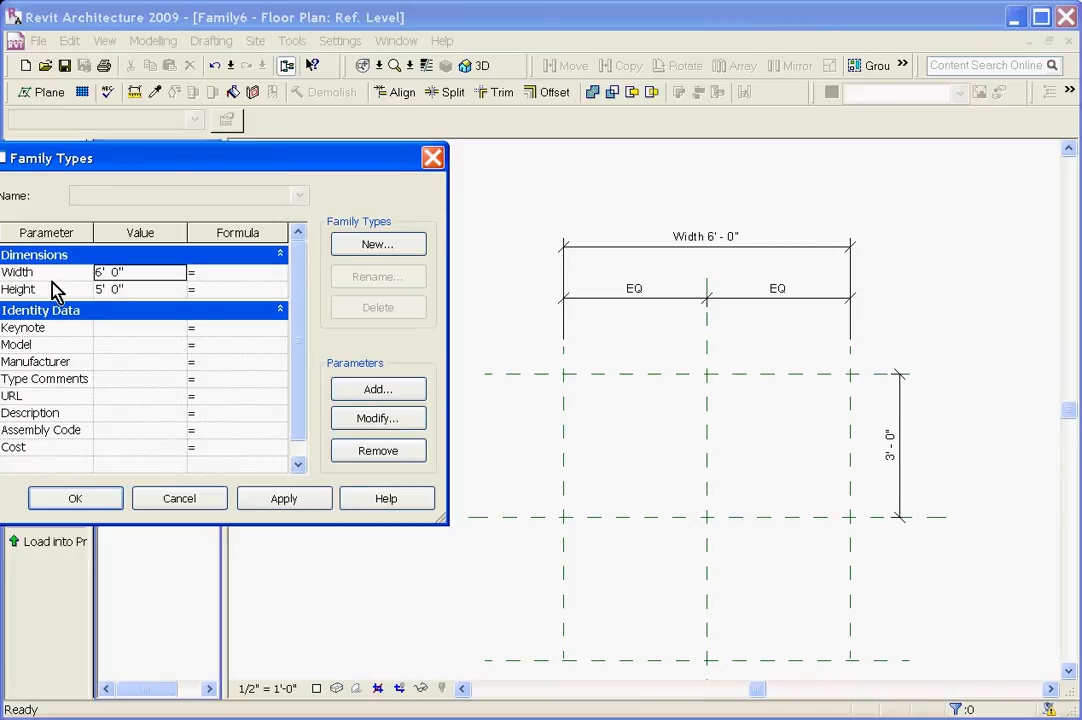
pyautogui.click(139, 272)
pyautogui.write('3')
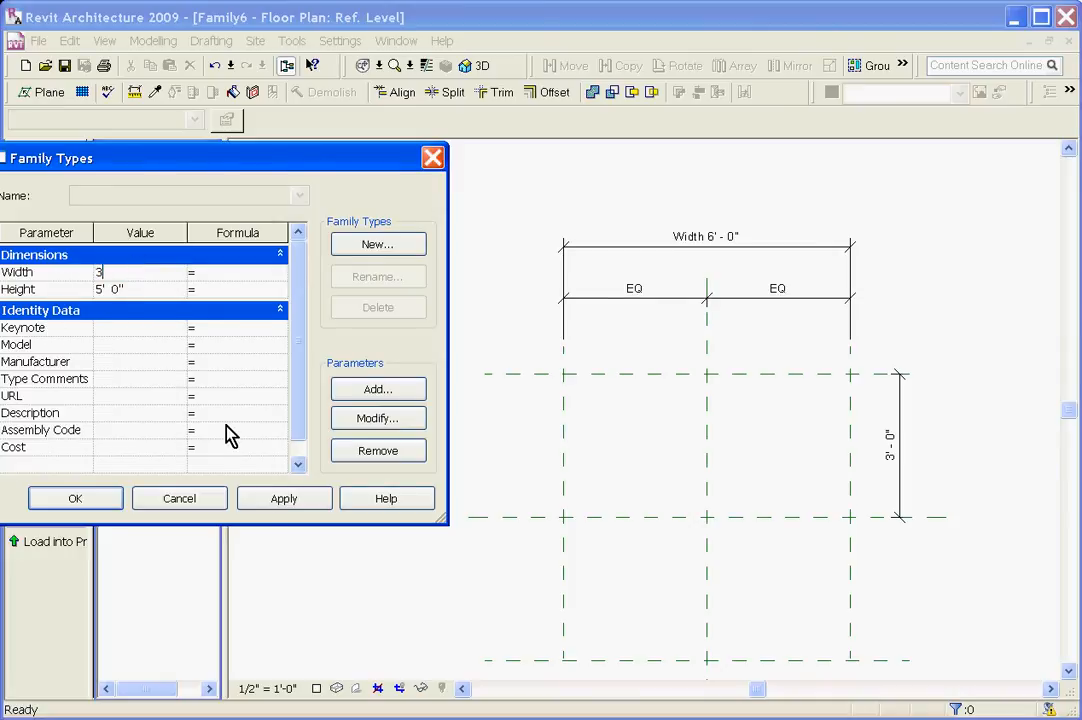
pyautogui.click(281, 499)
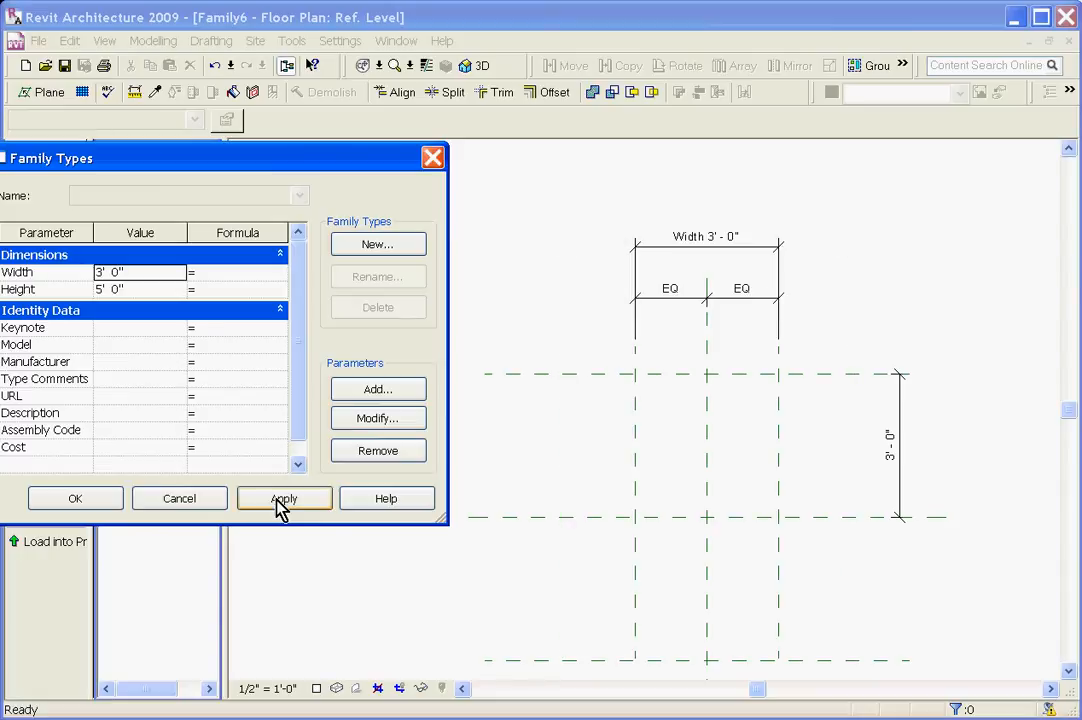
pyautogui.click(106, 503)
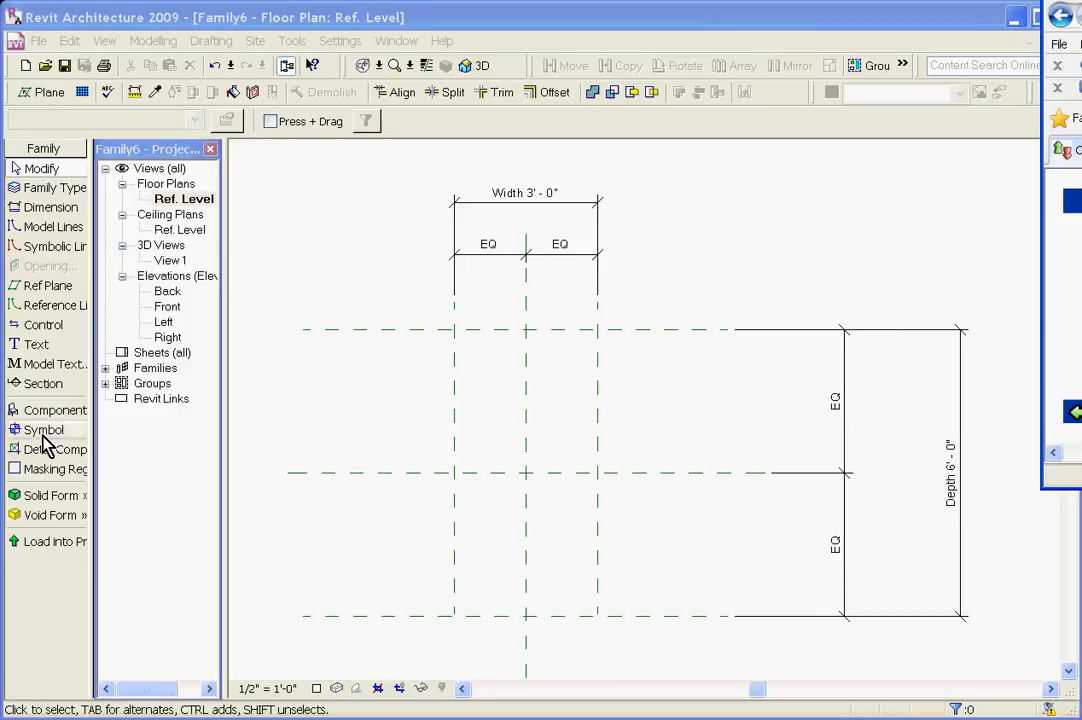
# Start a solid extrusion and sketch a rectangle about 2'-1" by 4'-7" inside the outer reference planes
pyautogui.click(54, 497)
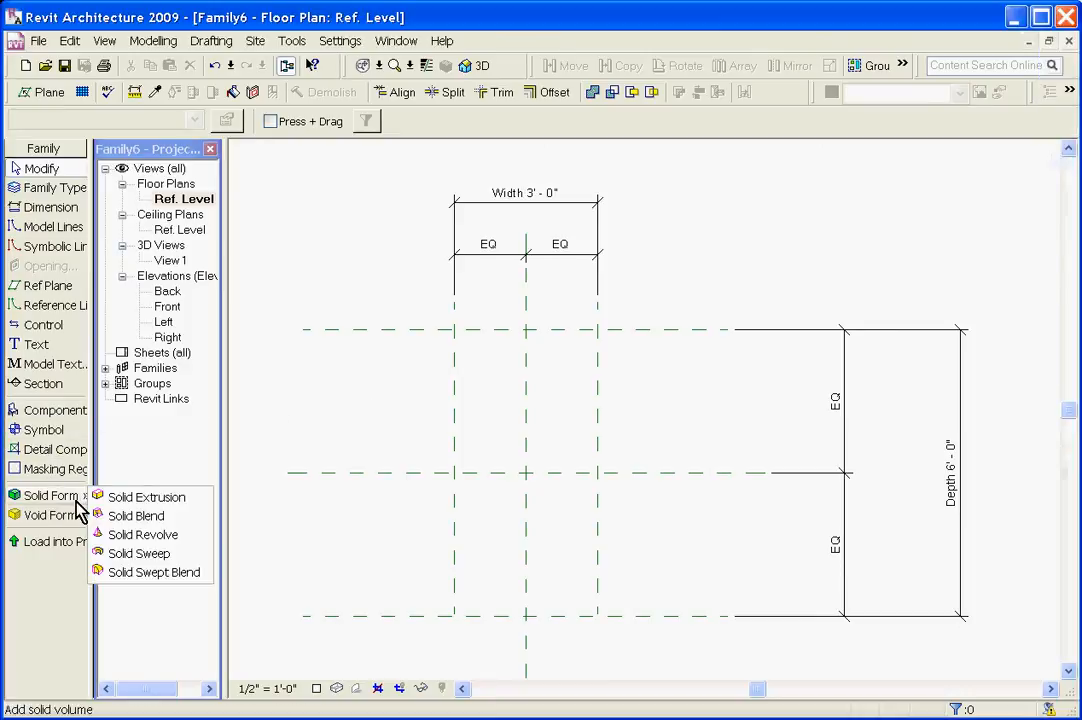
pyautogui.click(147, 498)
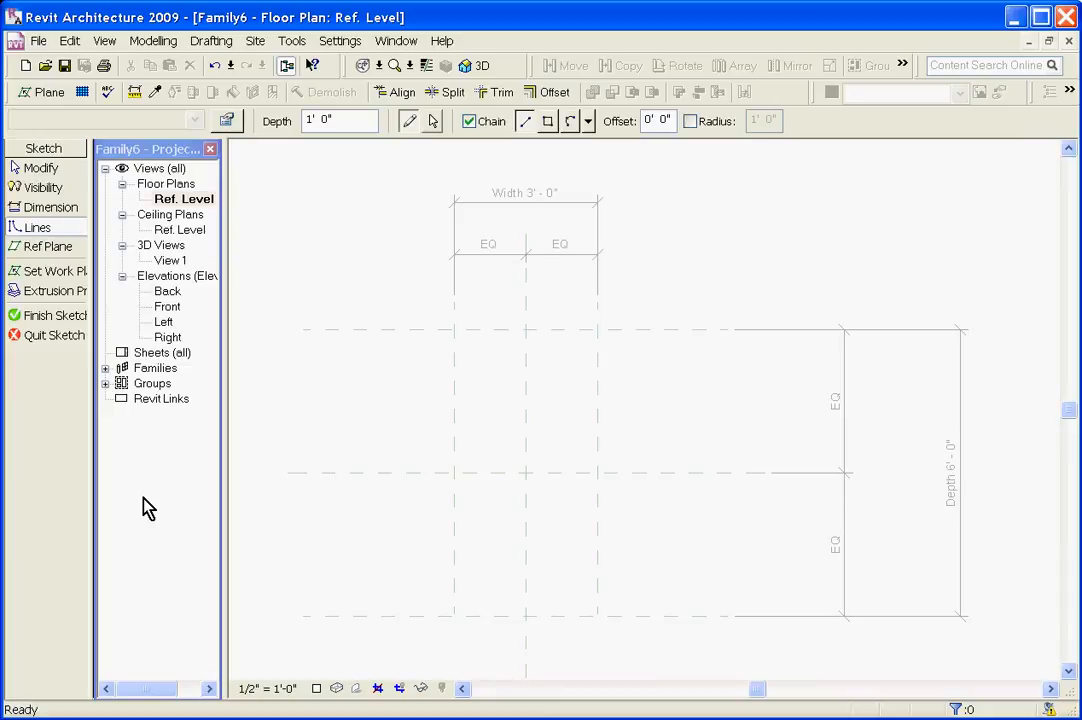
pyautogui.click(548, 121)
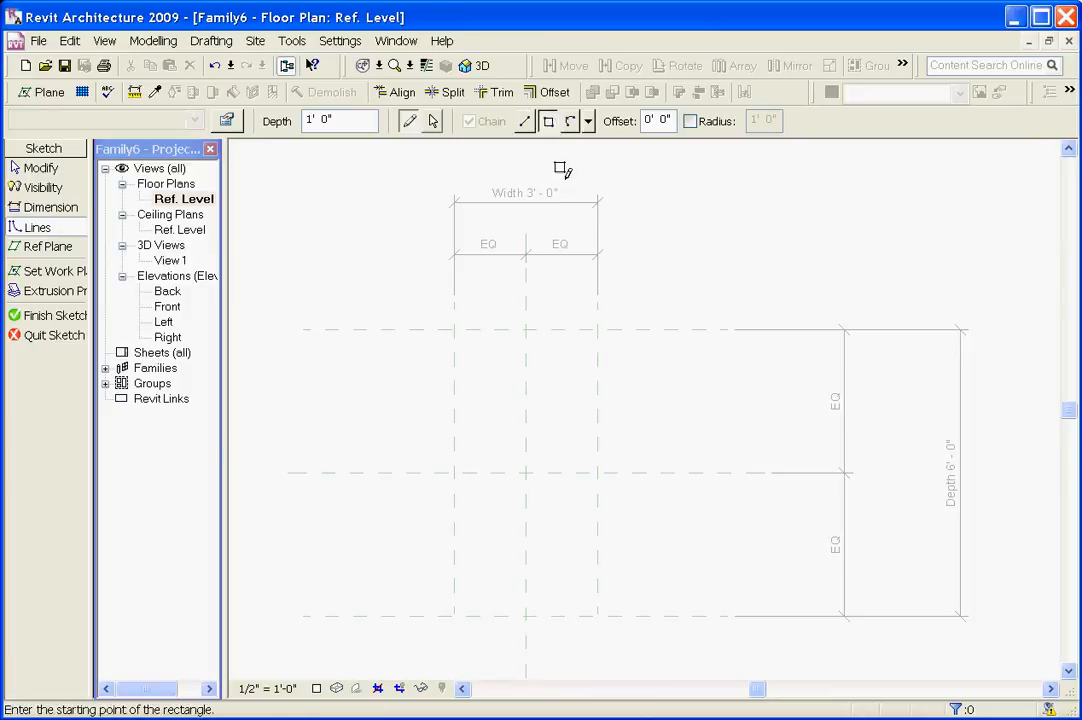
pyautogui.click(477, 364)
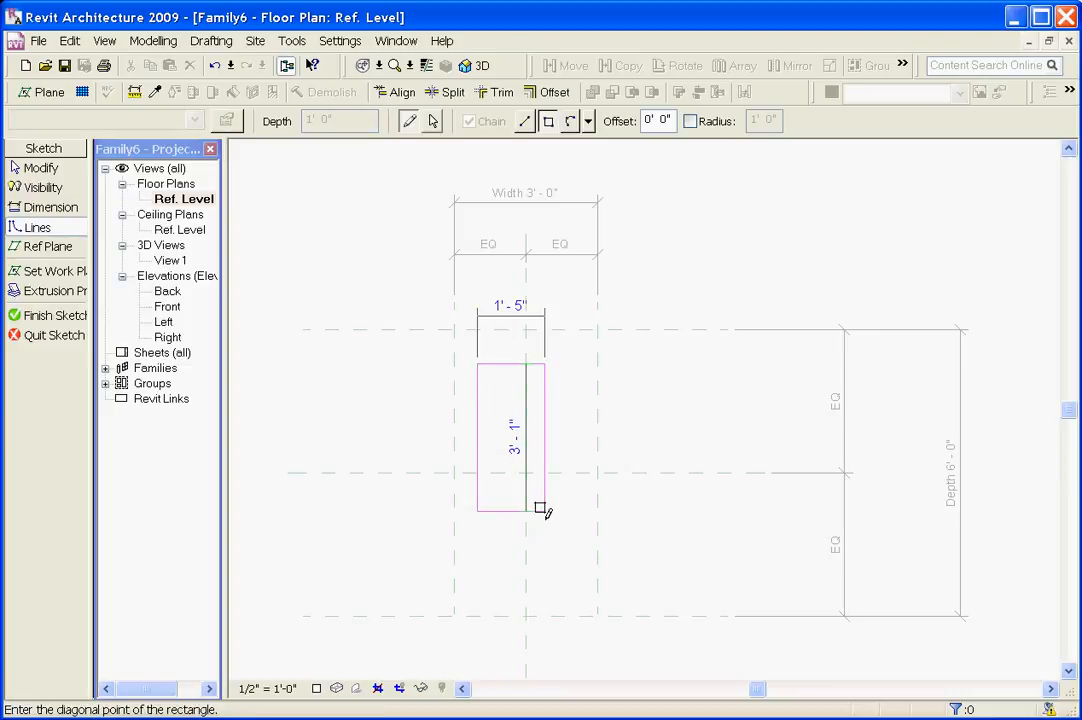
pyautogui.click(576, 582)
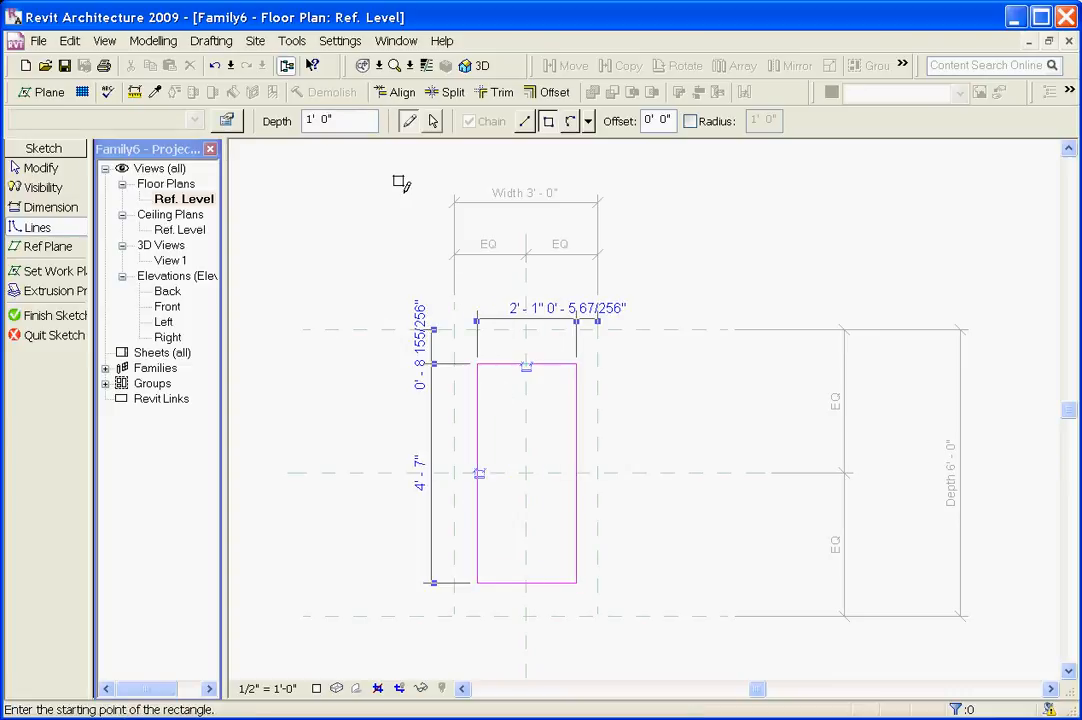
# Align the rectangle's upper and left sketch lines to the matching outer reference planes and lock both alignments
pyautogui.click(395, 97)
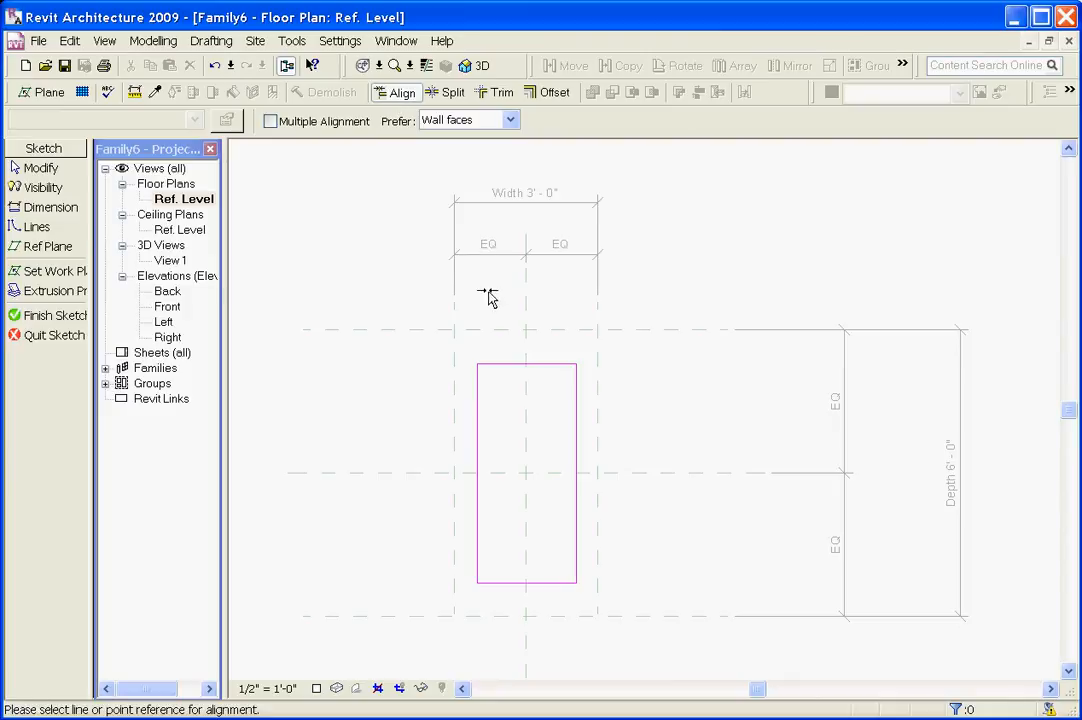
pyautogui.click(482, 330)
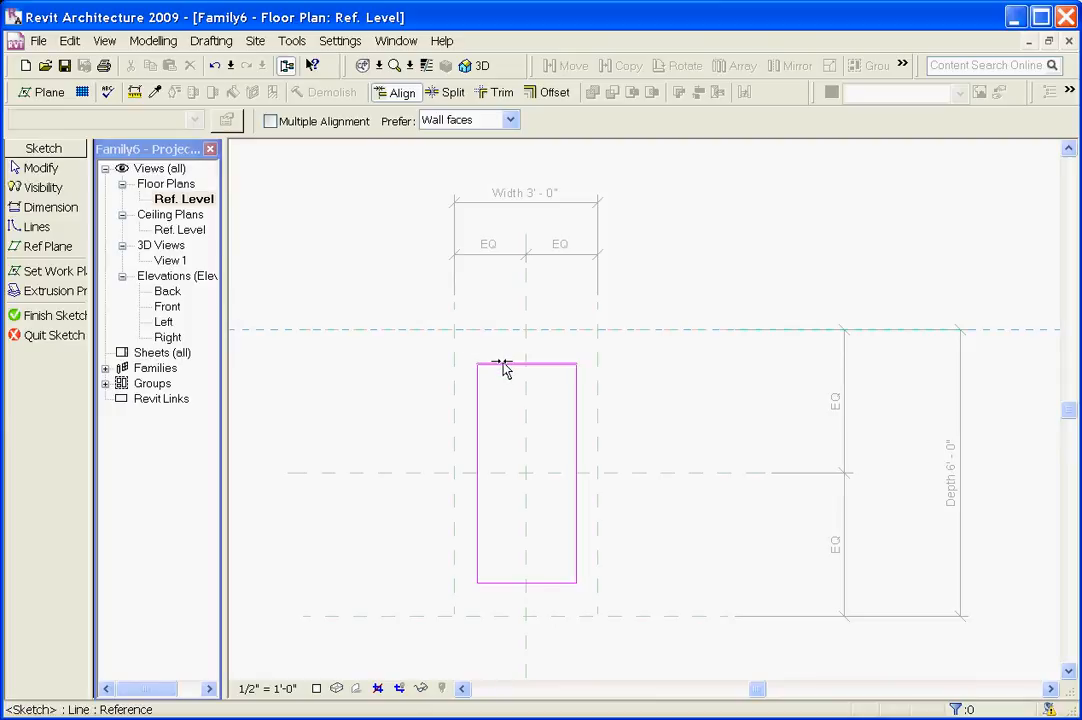
pyautogui.click(503, 365)
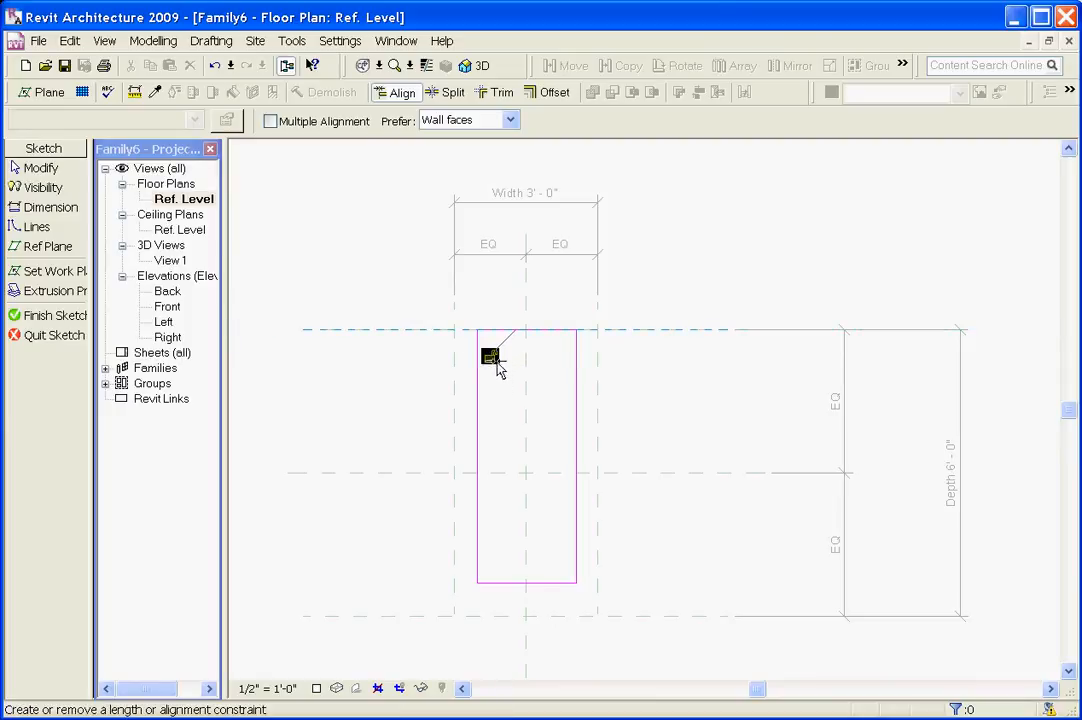
pyautogui.click(495, 356)
pyautogui.click(455, 399)
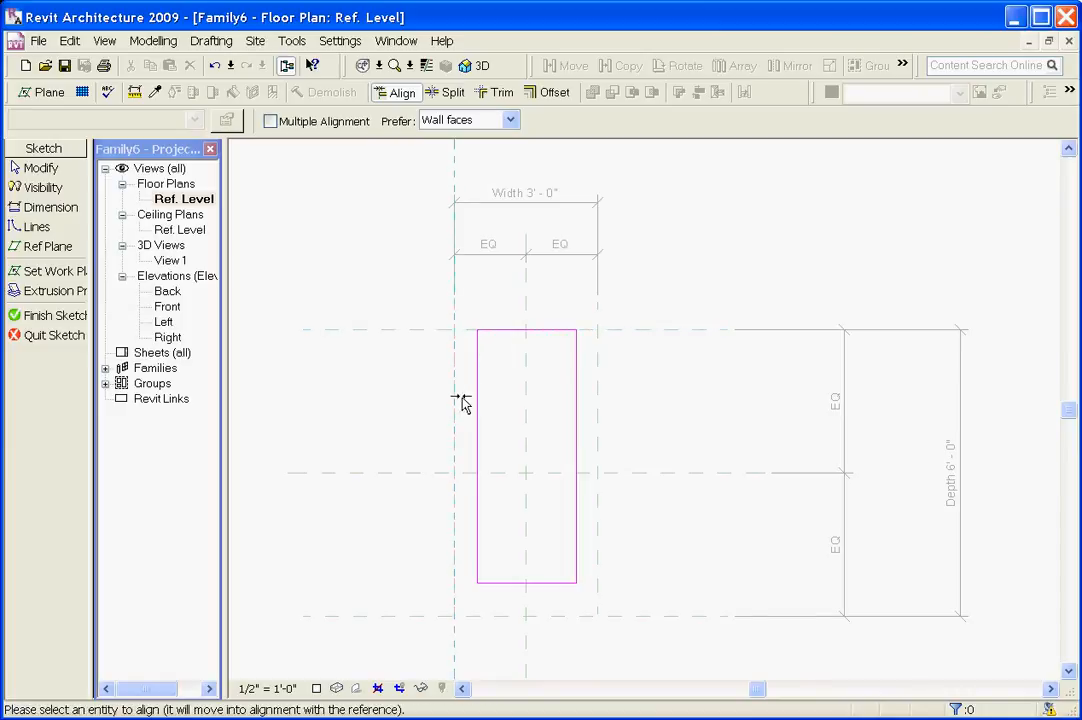
pyautogui.click(477, 403)
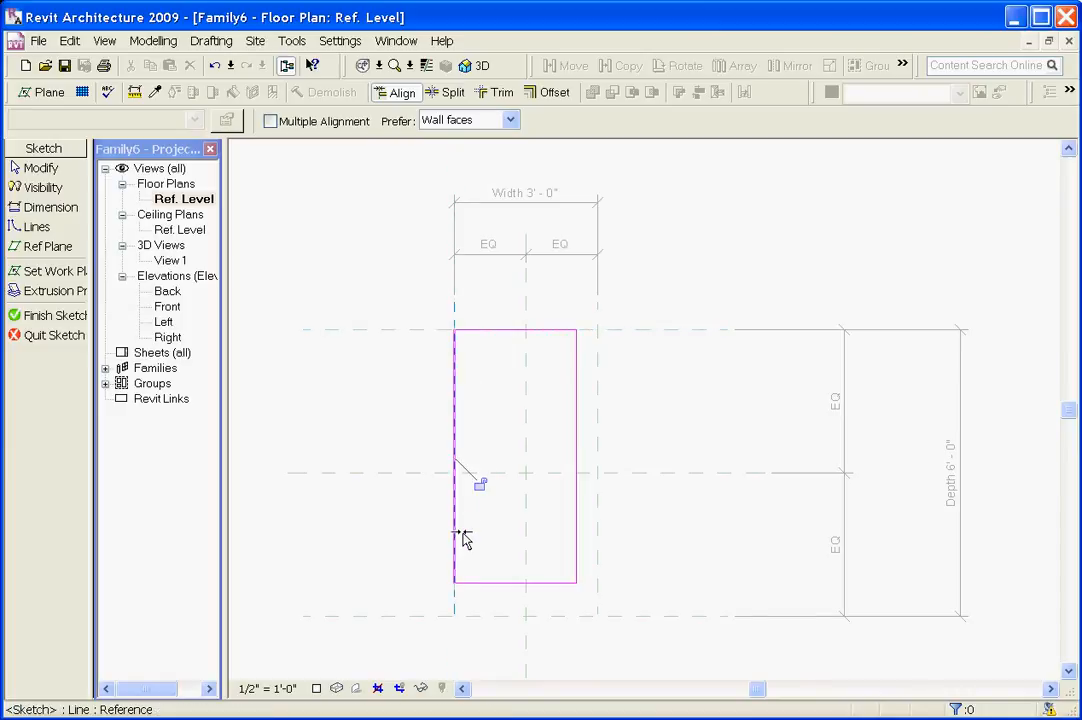
pyautogui.click(480, 484)
# Align and lock the rectangle's lower and right sketch lines to their outer reference planes, and finish the extrusion sketch
pyautogui.click(425, 616)
pyautogui.click(490, 583)
pyautogui.click(539, 591)
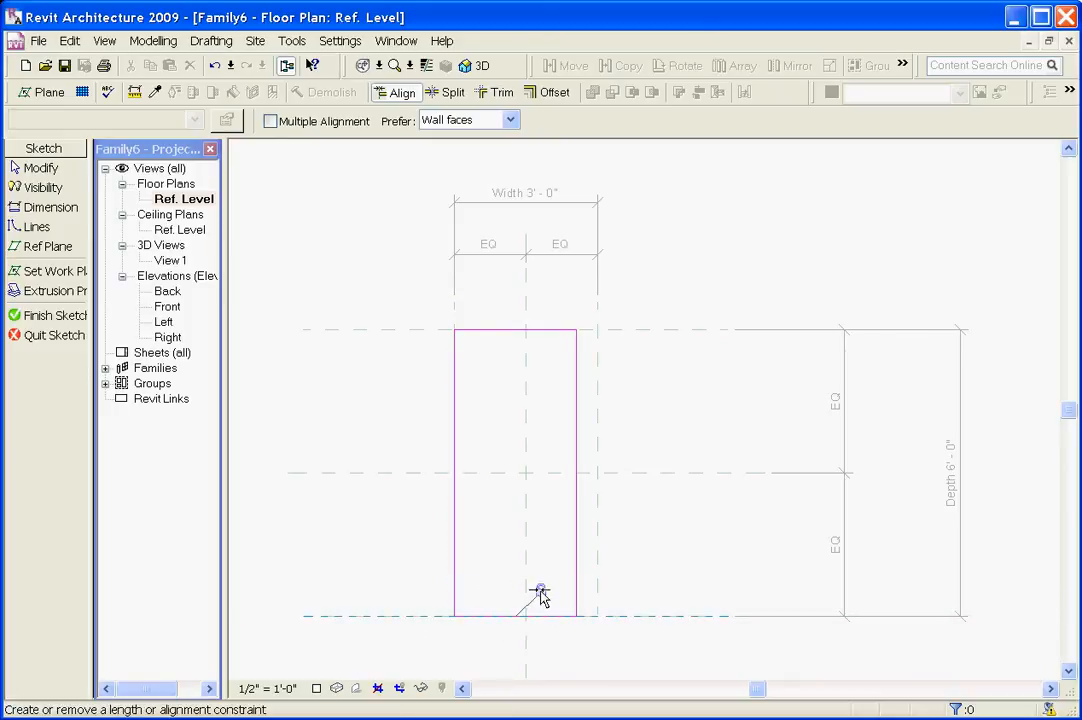
pyautogui.click(598, 562)
pyautogui.click(580, 548)
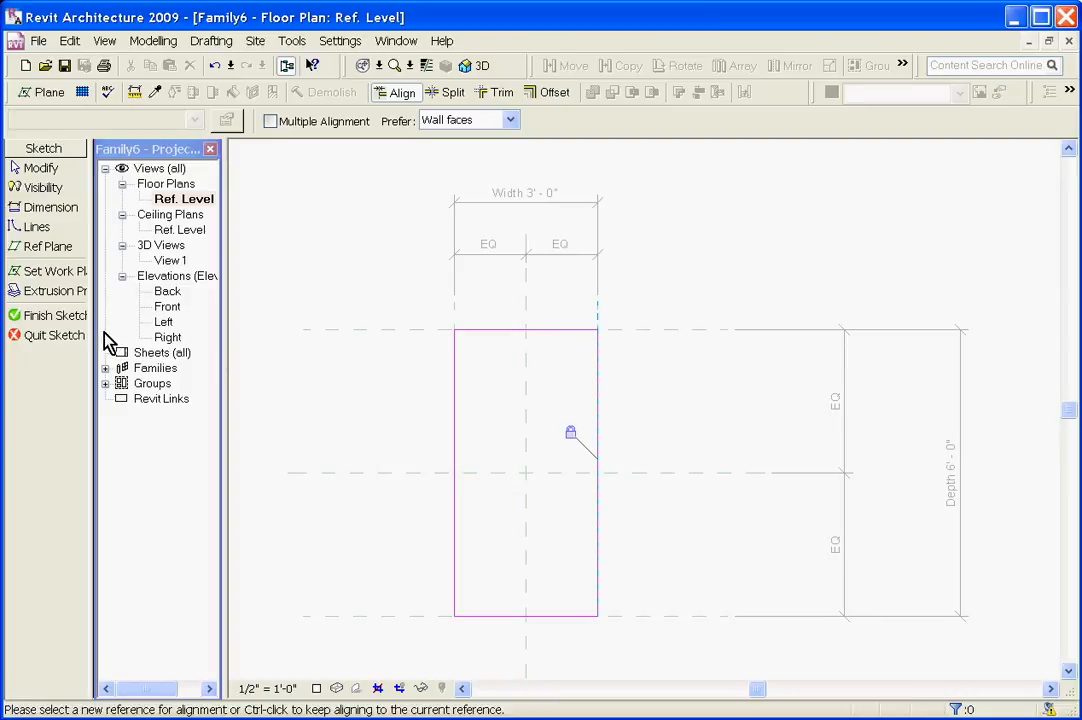
pyautogui.click(48, 316)
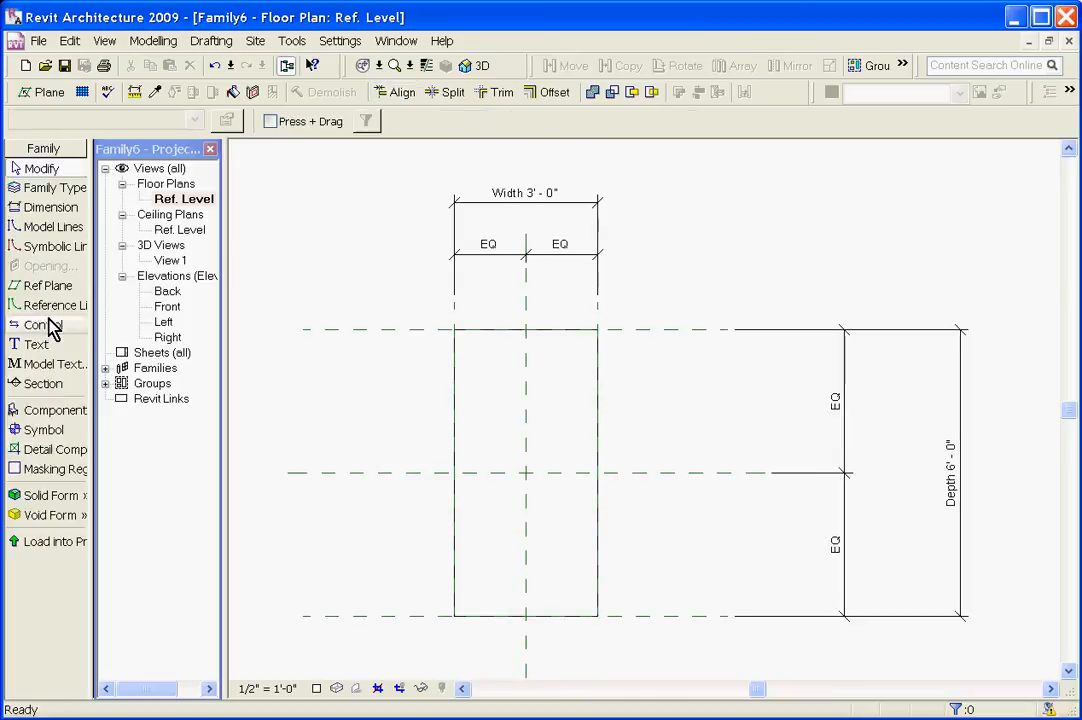
# View the extrusion in 3D and open the Front elevation with nothing selected
pyautogui.click(483, 67)
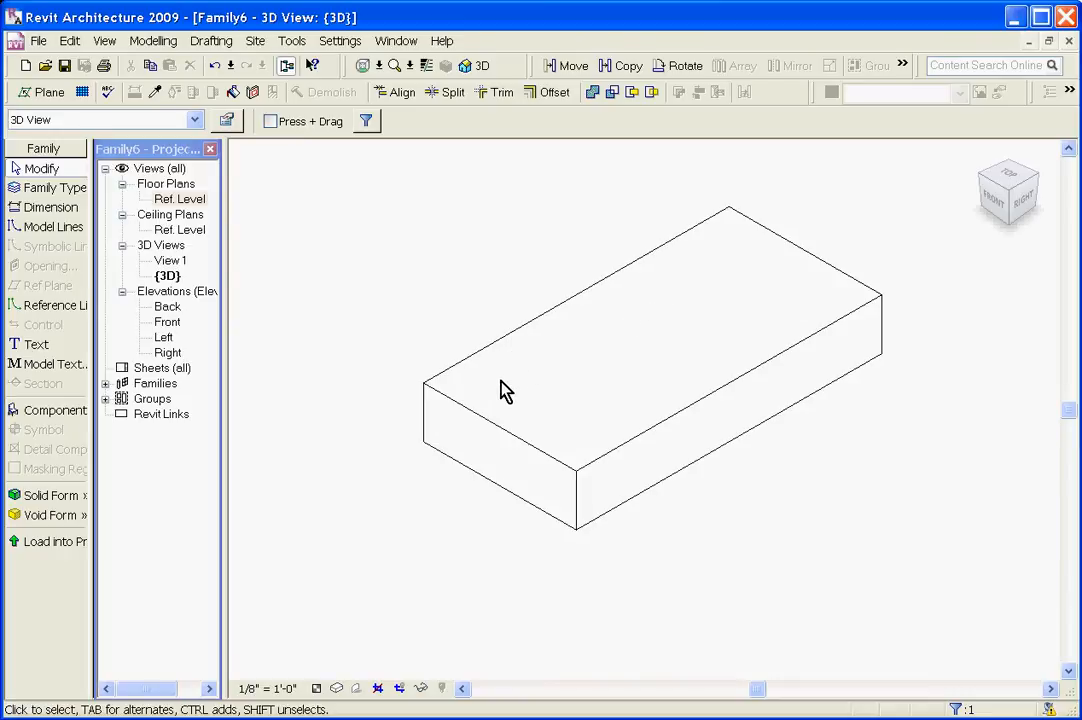
pyautogui.doubleClick(168, 322)
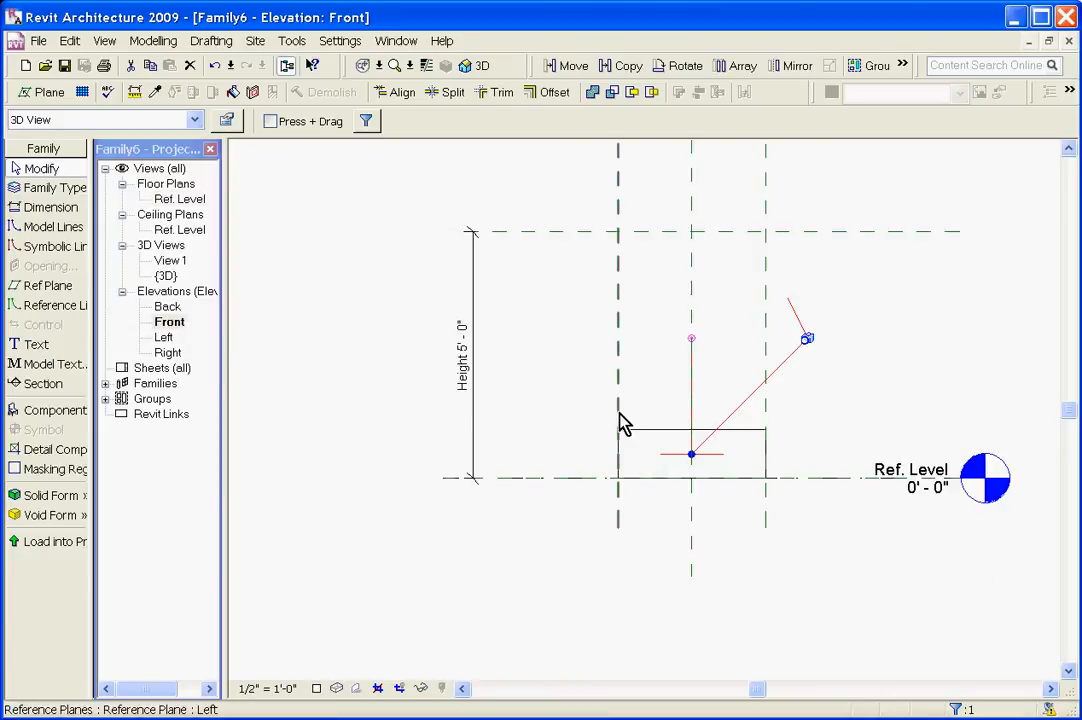
pyautogui.click(538, 430)
pyautogui.scroll(-1, 689, 462)
pyautogui.scroll(1, 721, 314)
pyautogui.scroll(1, 721, 320)
pyautogui.scroll(-1, 648, 502)
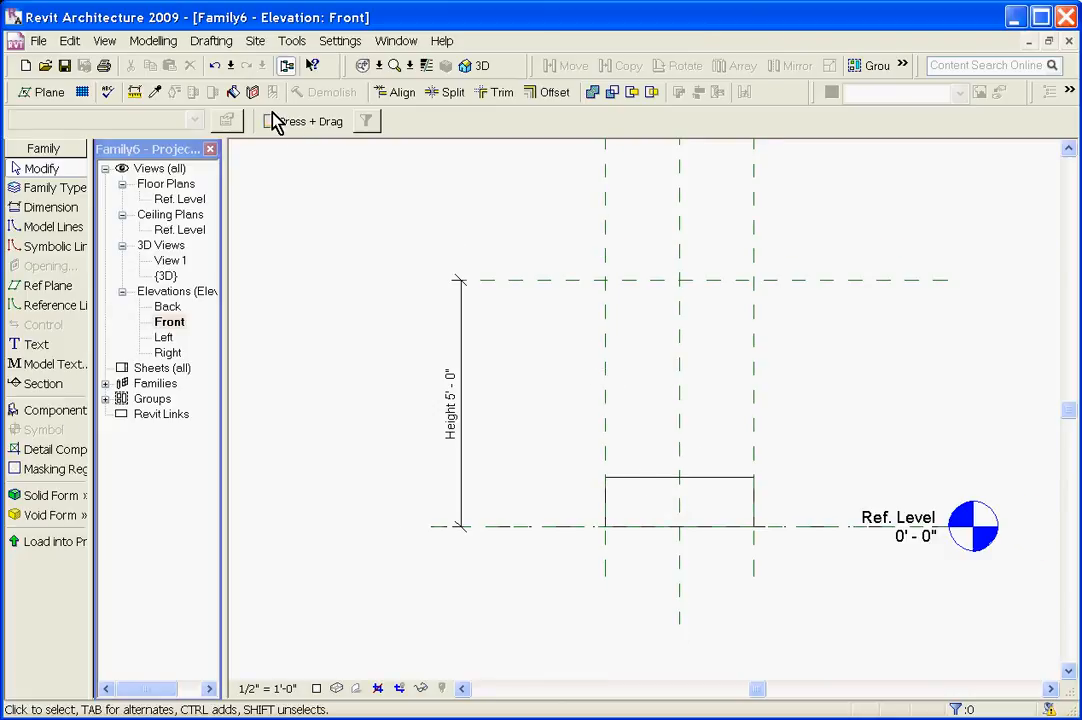
# Align the extrusion's top edge to the upper horizontal reference plane and lock the alignment
pyautogui.click(397, 93)
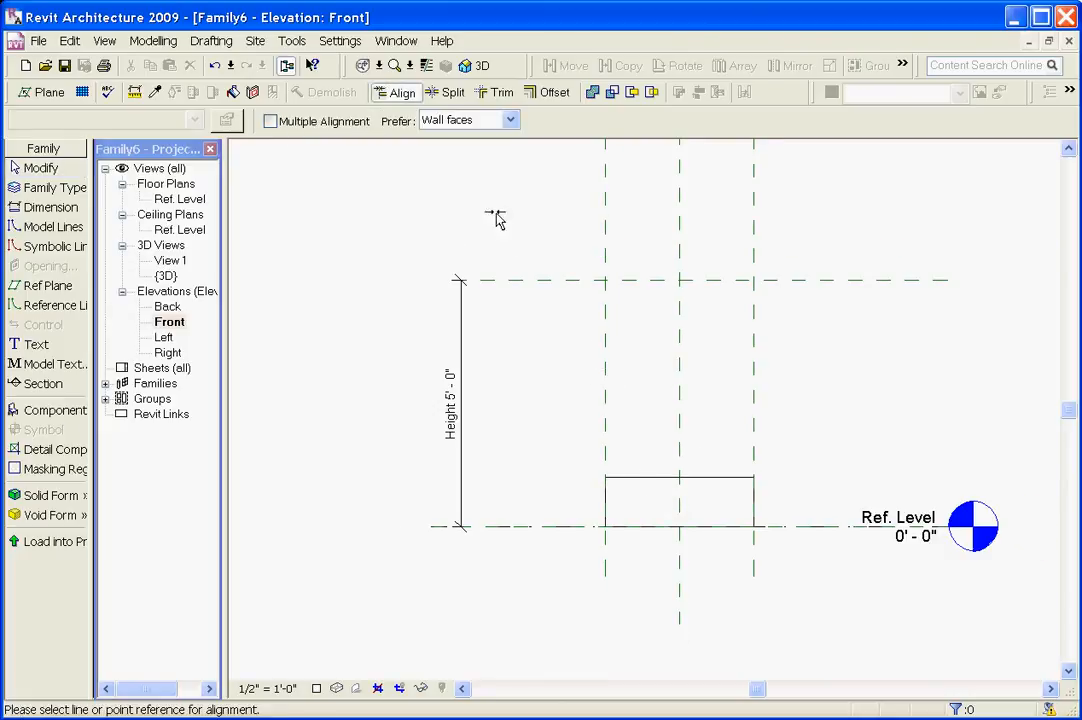
pyautogui.click(557, 290)
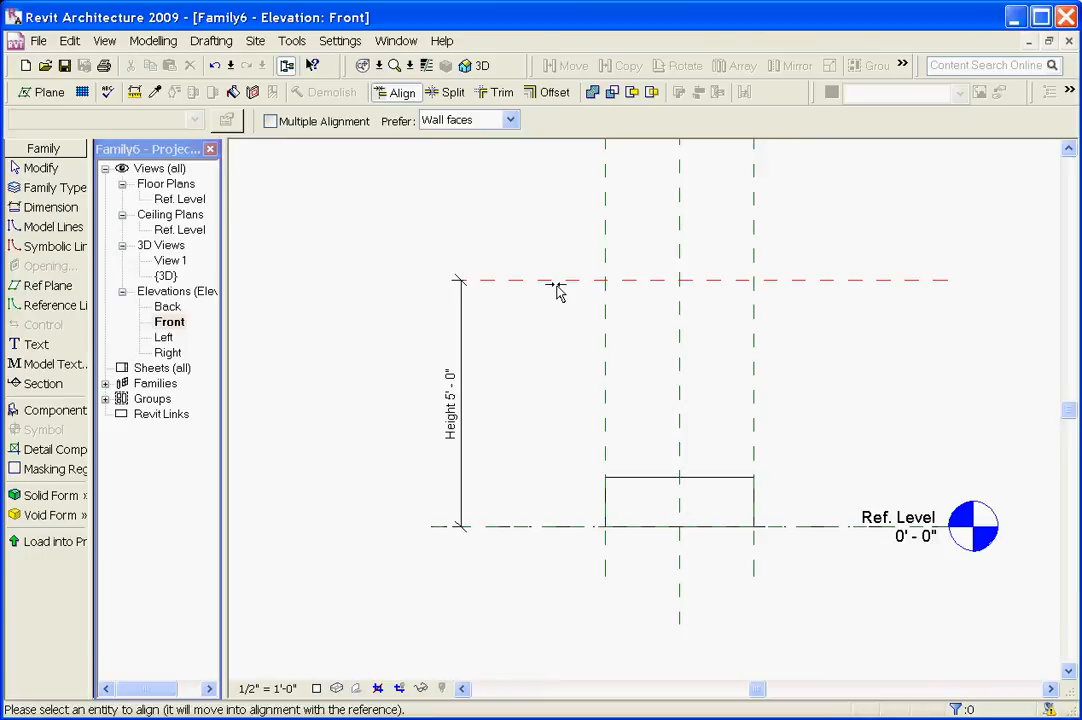
pyautogui.click(646, 479)
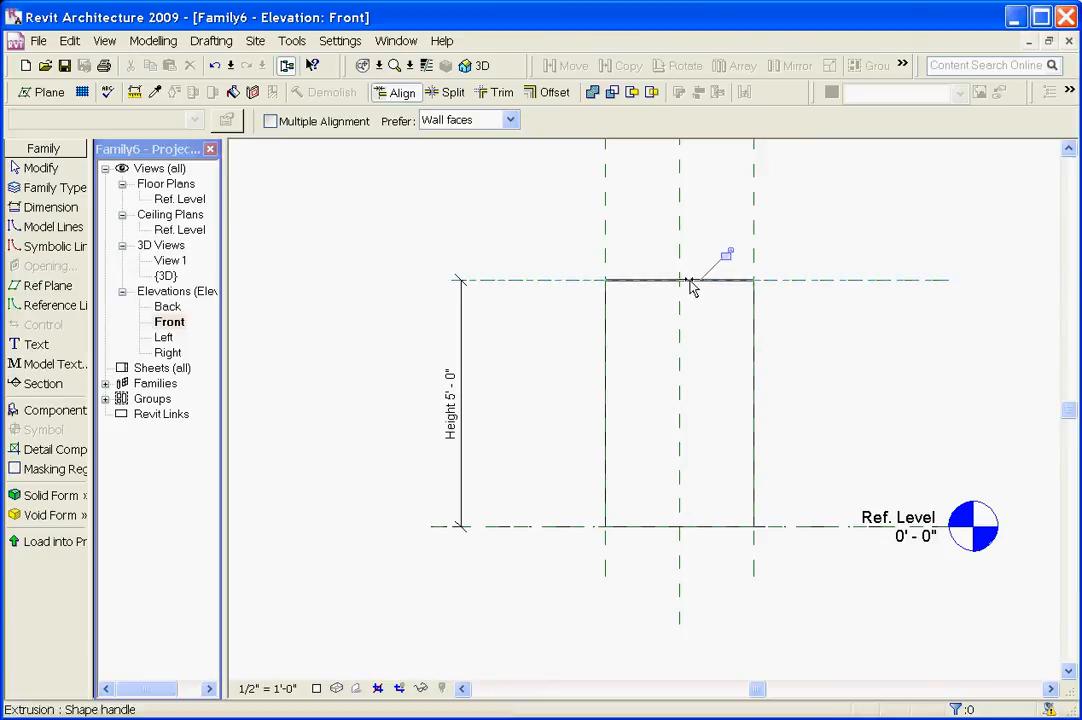
pyautogui.click(725, 254)
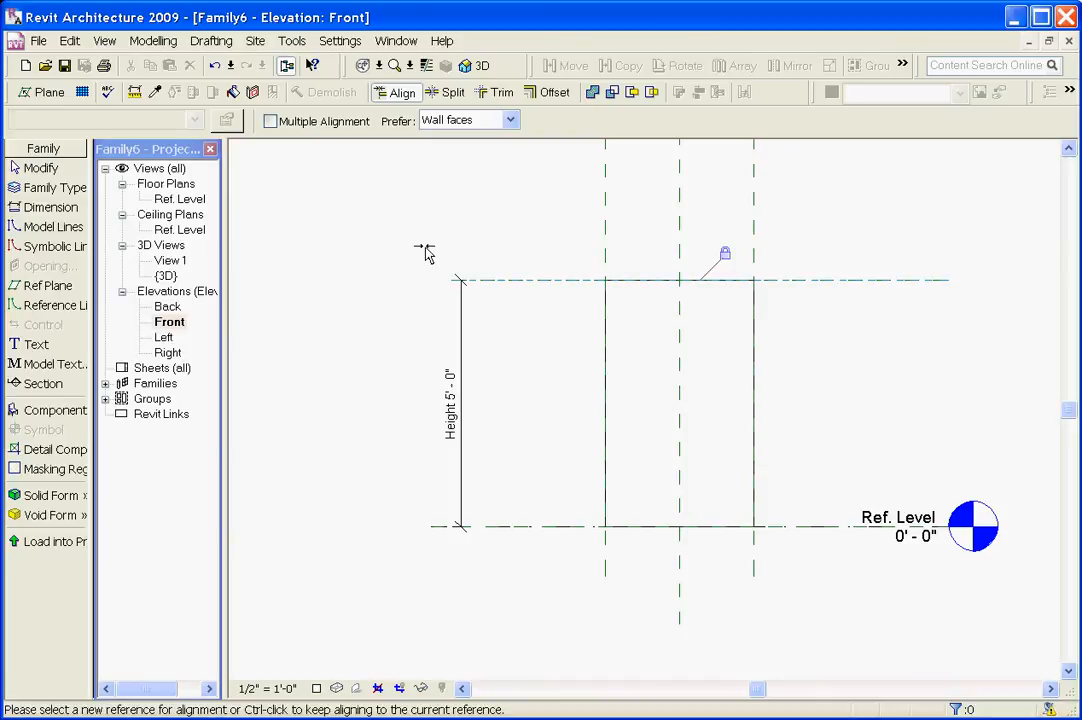
pyautogui.press('Escape')
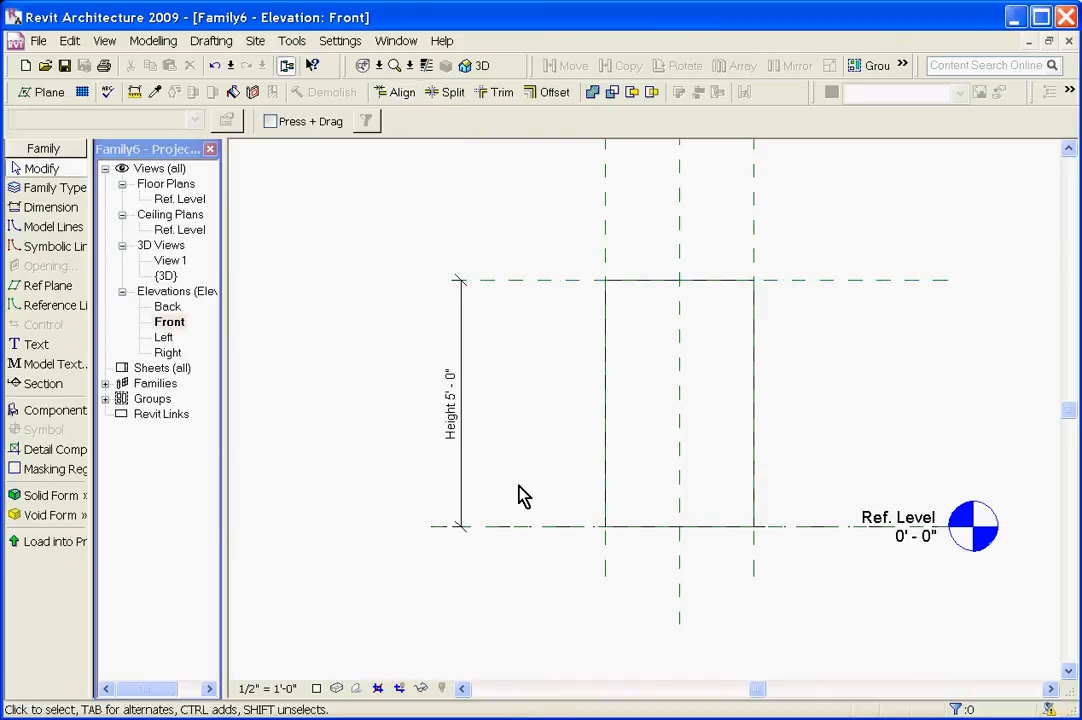
# In the 3D view, flex the box through the family types by applying a Width of 5' and a Height of 3'
pyautogui.click(472, 66)
pyautogui.scroll(-4, 680, 600)
pyautogui.scroll(2, 638, 264)
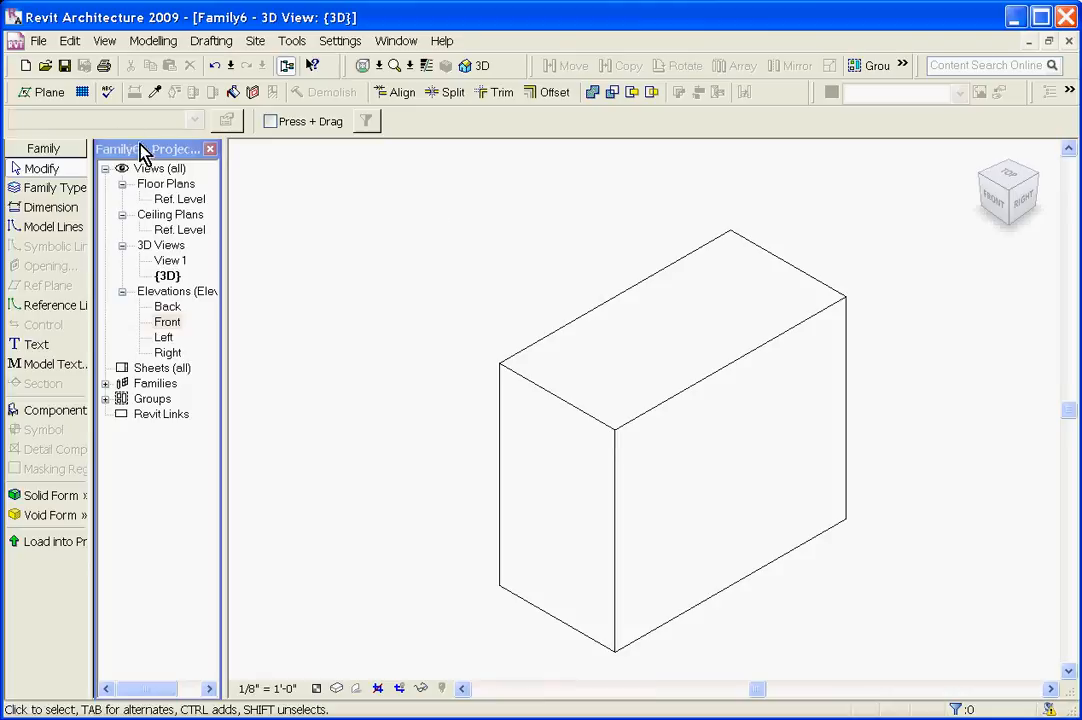
pyautogui.click(62, 188)
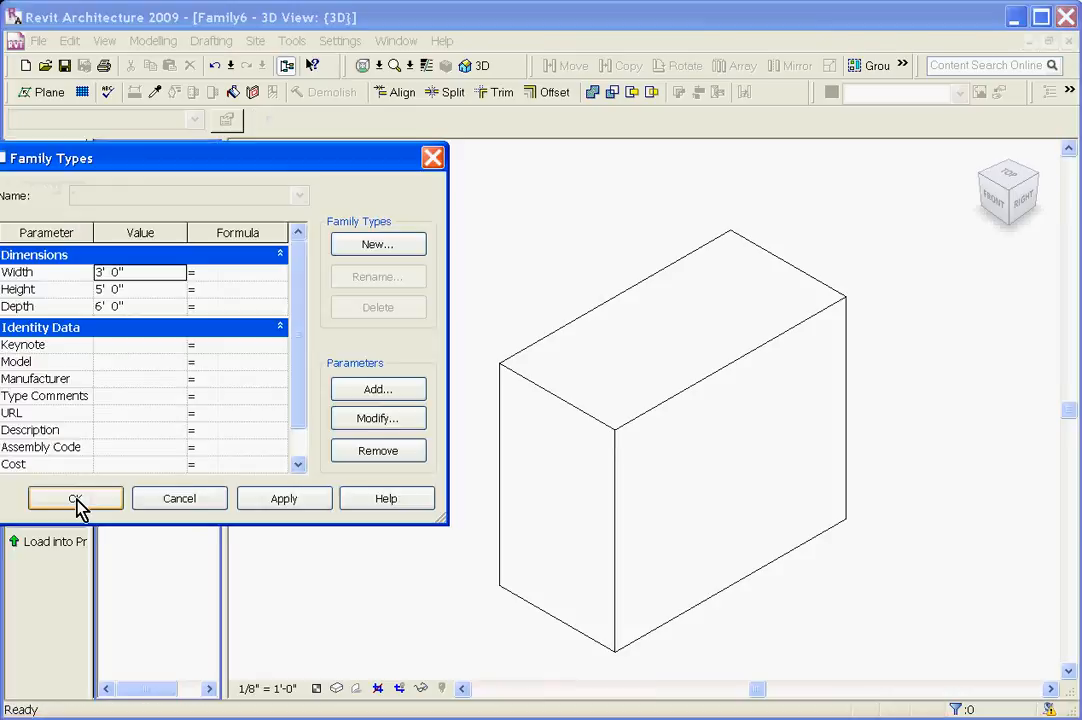
pyautogui.click(147, 273)
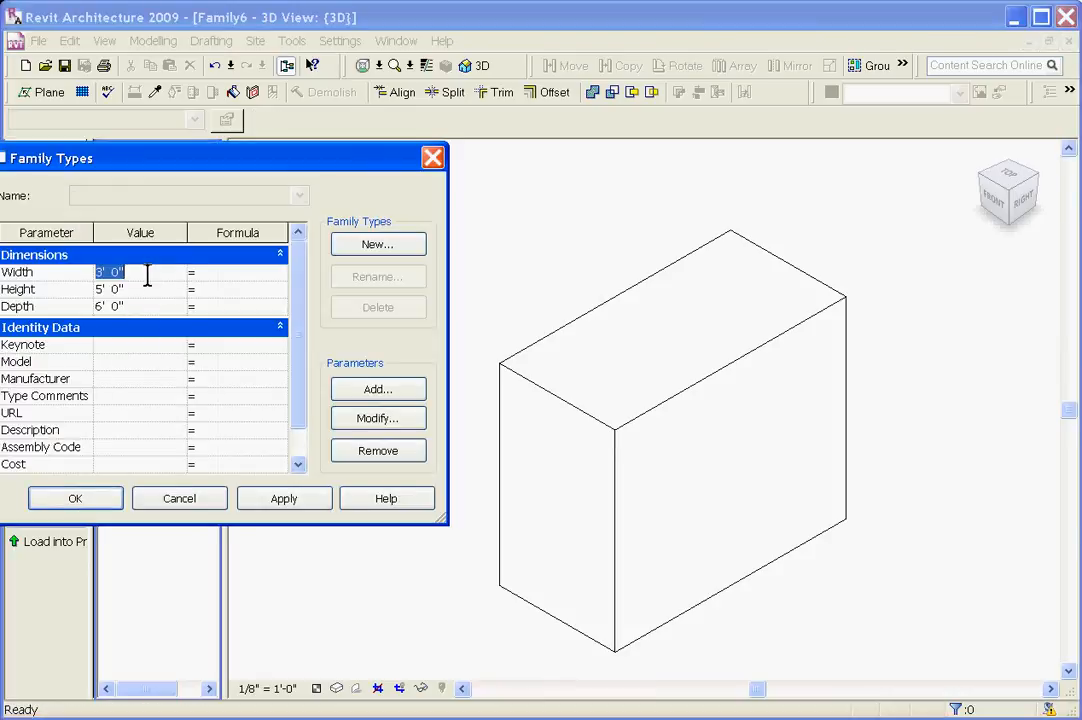
pyautogui.write('5')
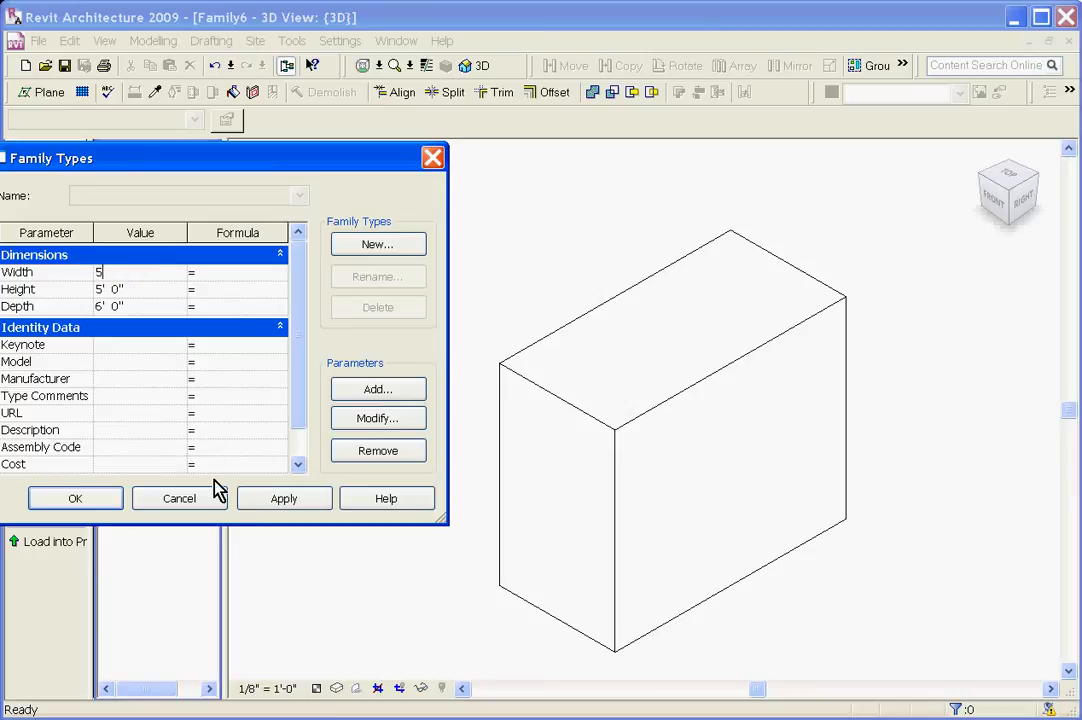
pyautogui.click(280, 502)
pyautogui.click(135, 291)
pyautogui.write('3')
pyautogui.click(243, 497)
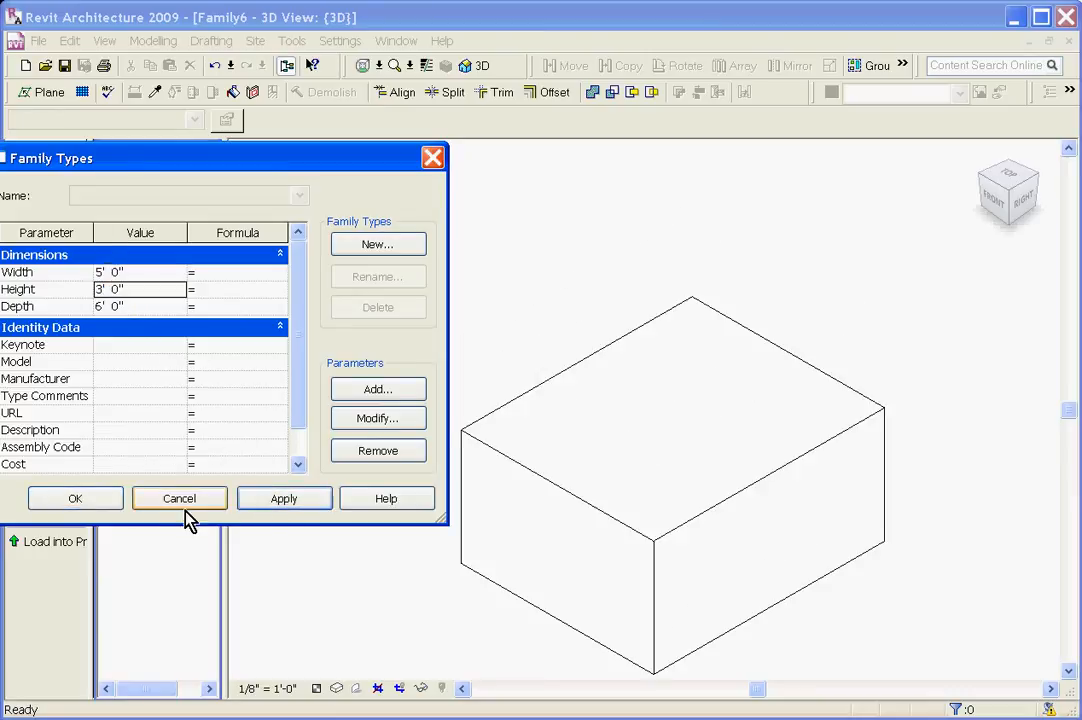
# Load the box family into the open building project and place one instance on the Level 1 plan, about 10' below the row of rooms
pyautogui.click(112, 508)
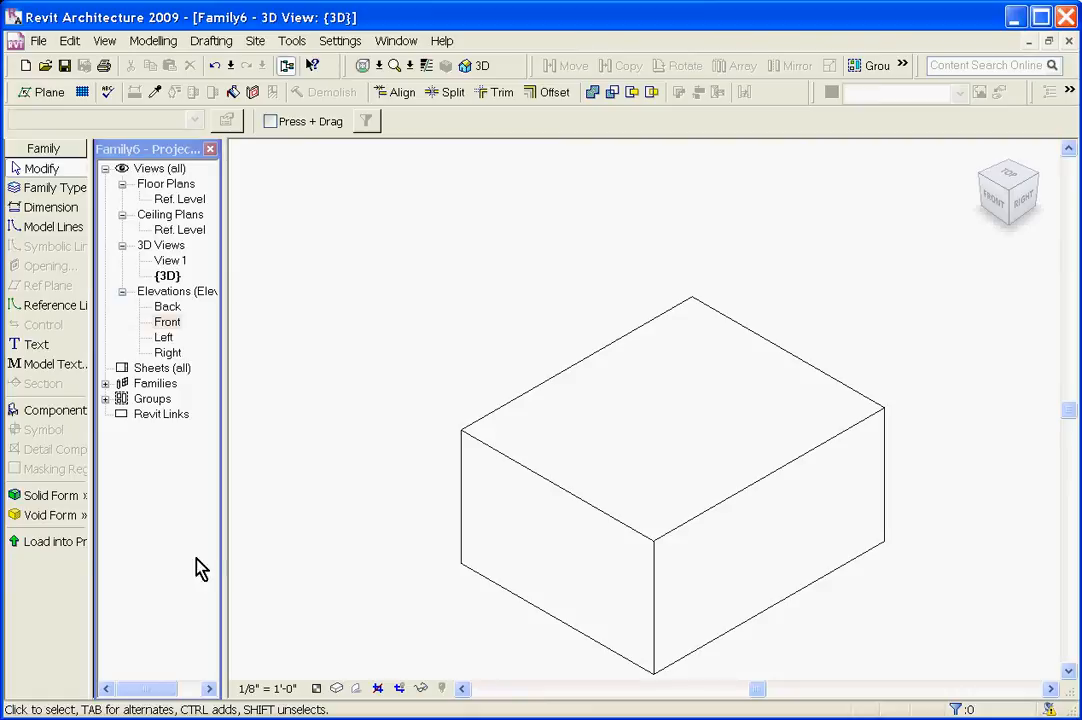
pyautogui.click(57, 543)
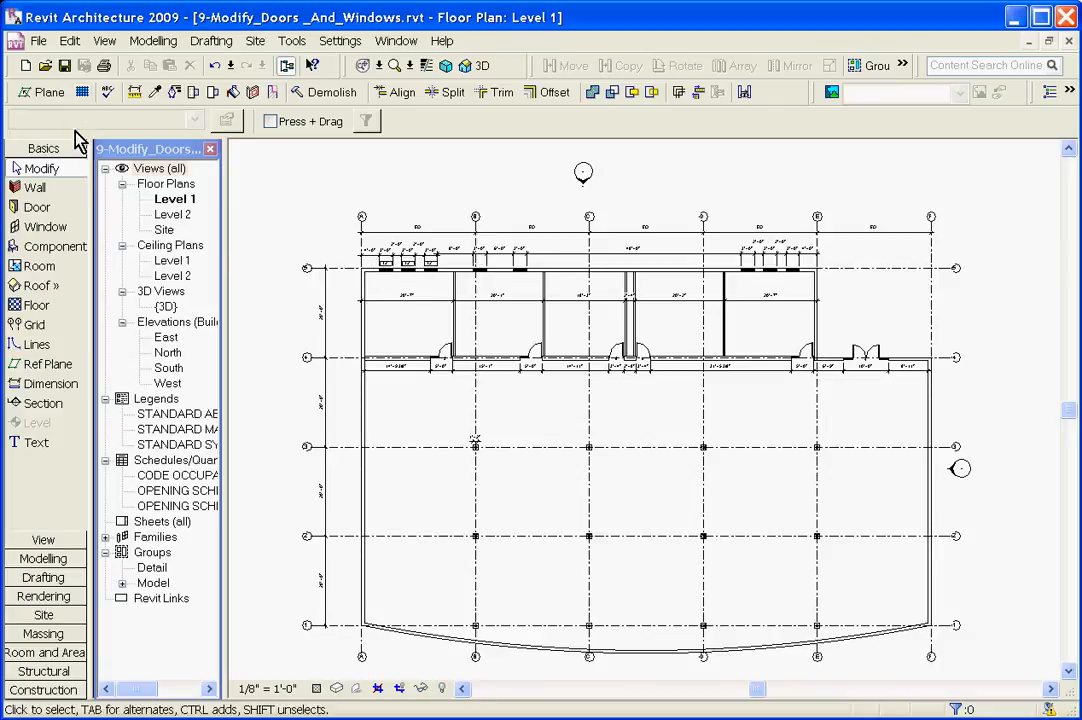
pyautogui.click(55, 247)
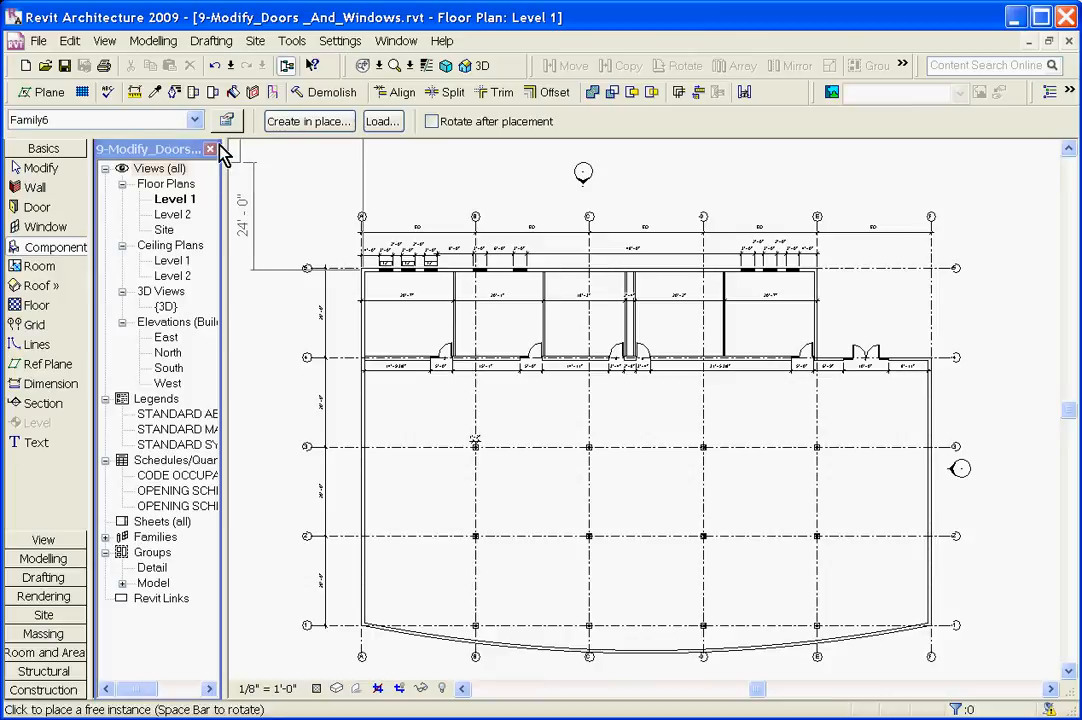
pyautogui.scroll(3, 530, 428)
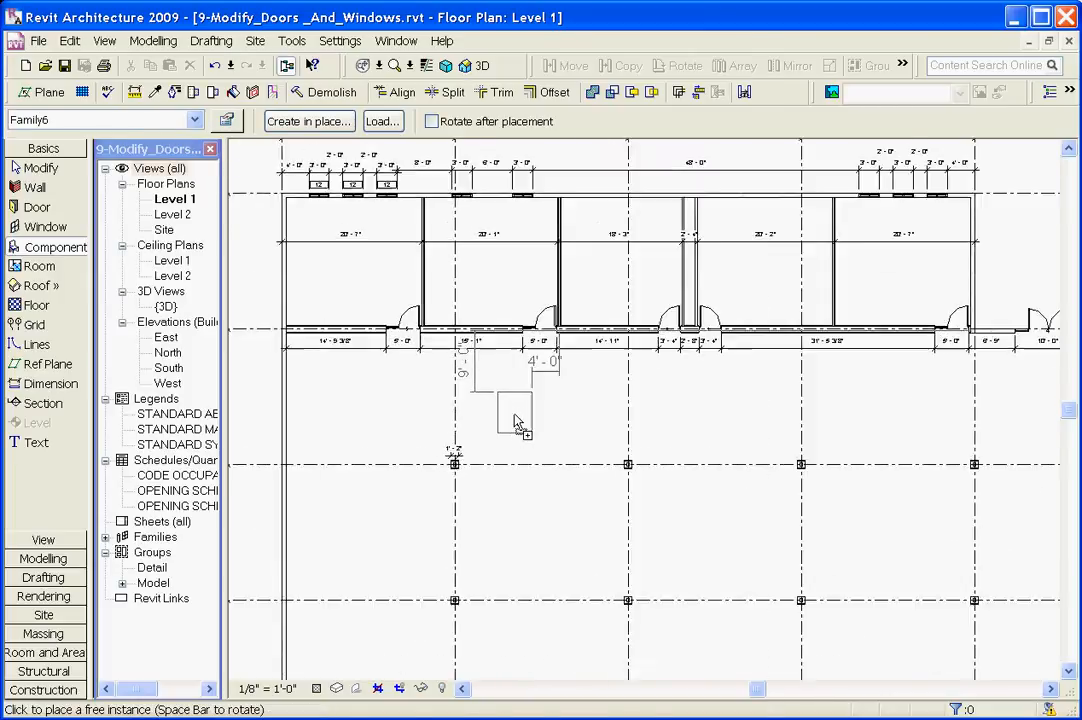
pyautogui.click(530, 428)
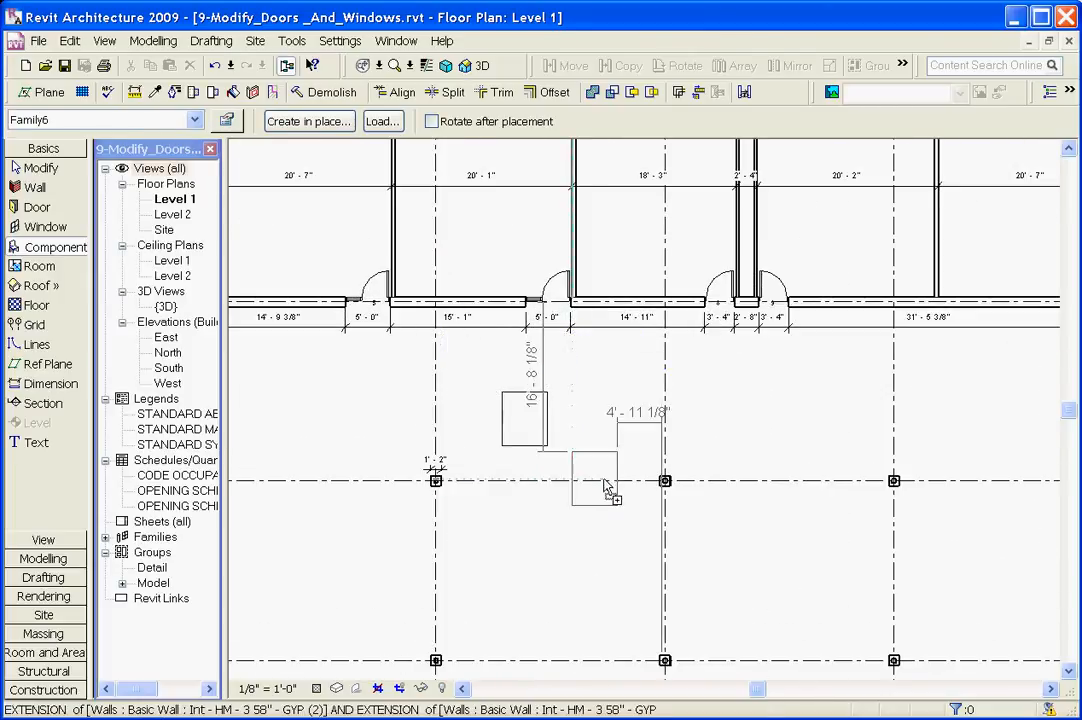
pyautogui.press('Escape')
# Set the placed box's Width type parameter to 3' in its type properties and accept the change
pyautogui.click(541, 445)
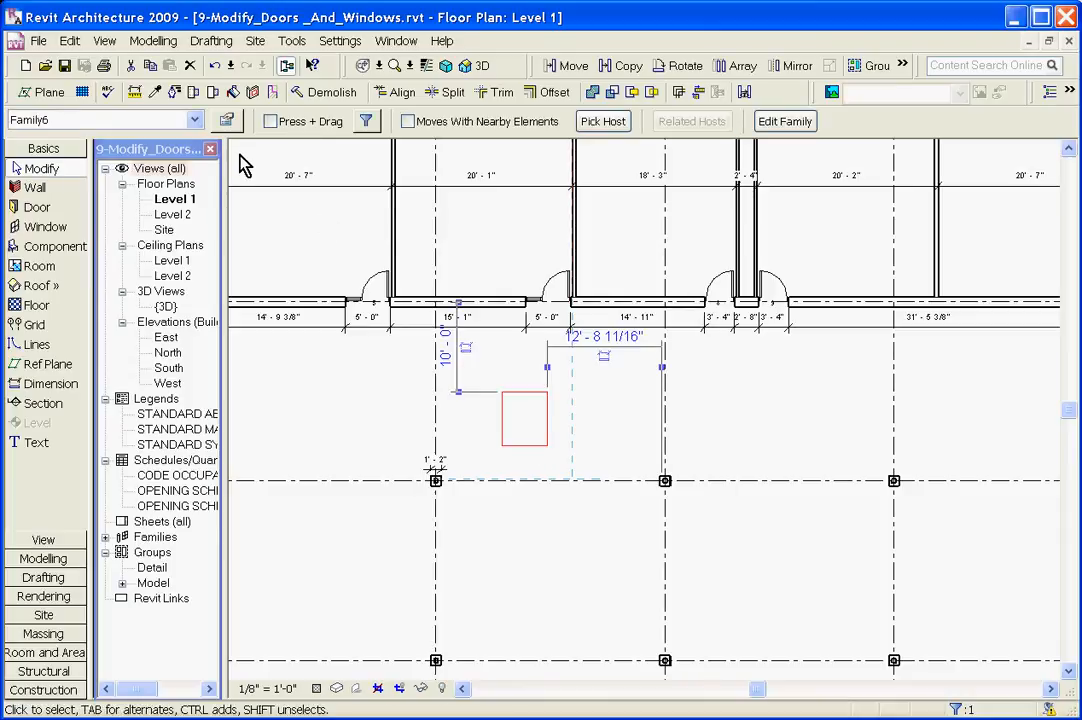
pyautogui.click(228, 121)
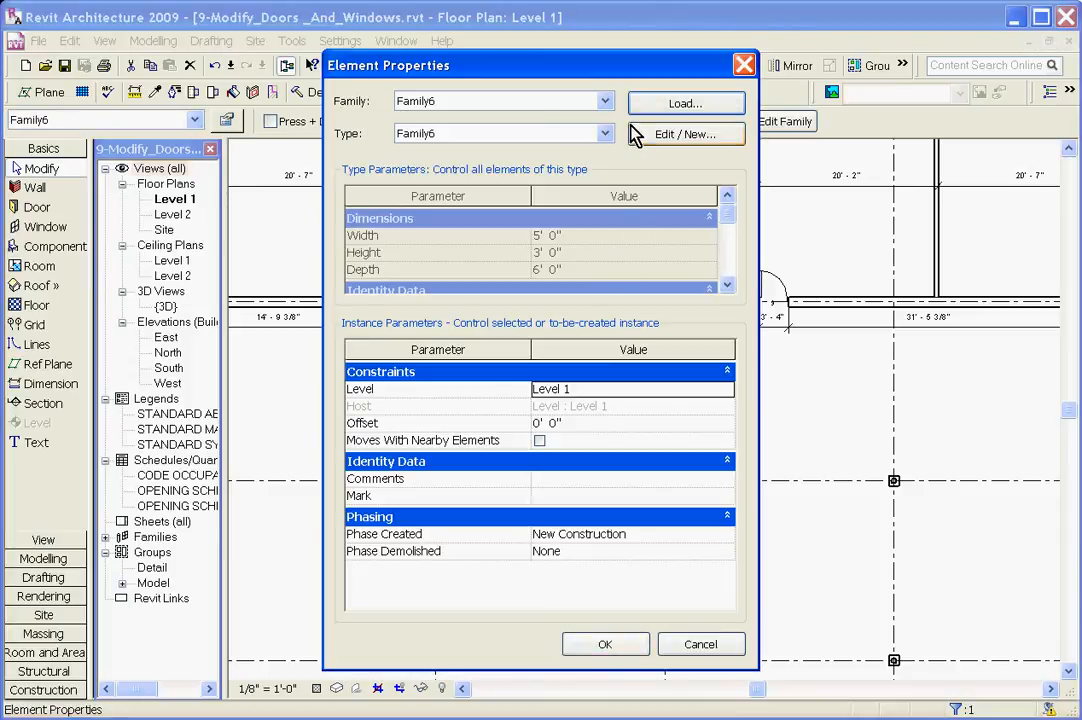
pyautogui.click(657, 134)
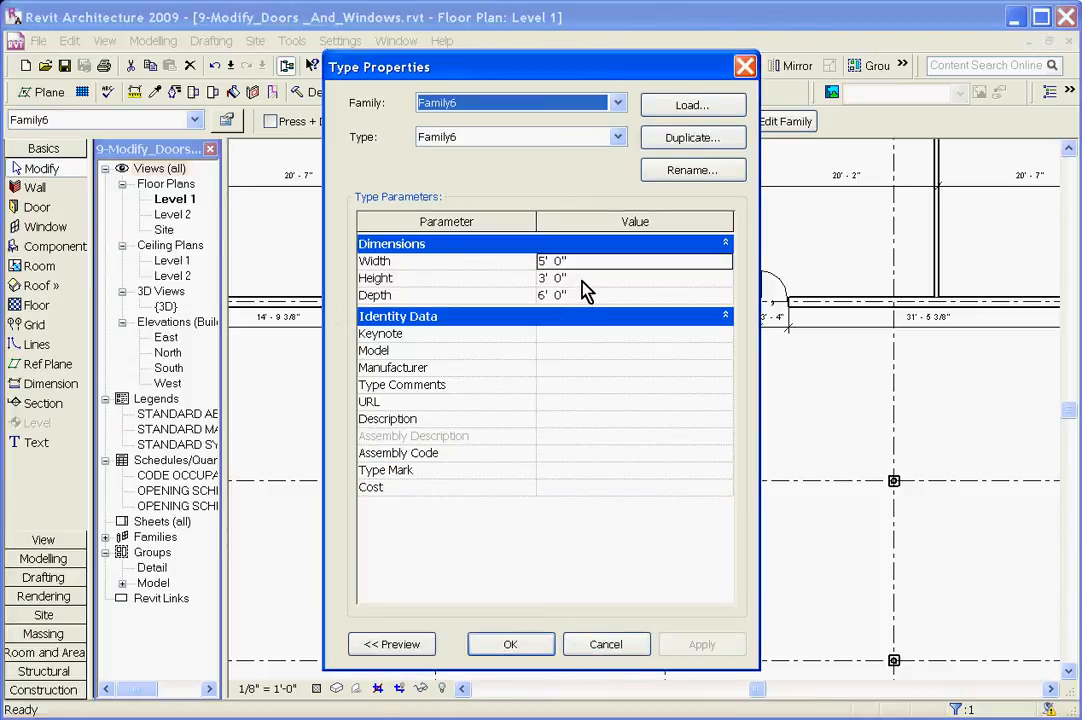
pyautogui.moveTo(590, 66); pyautogui.dragTo(289, 102)
pyautogui.click(303, 295)
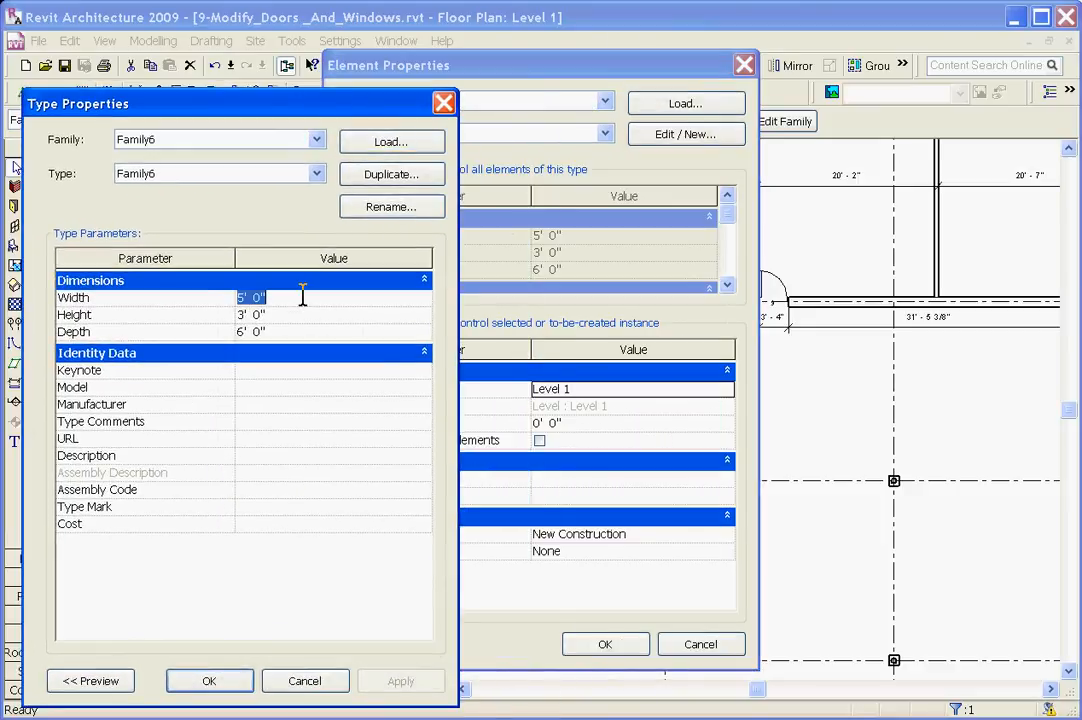
pyautogui.write('3')
pyautogui.click(403, 688)
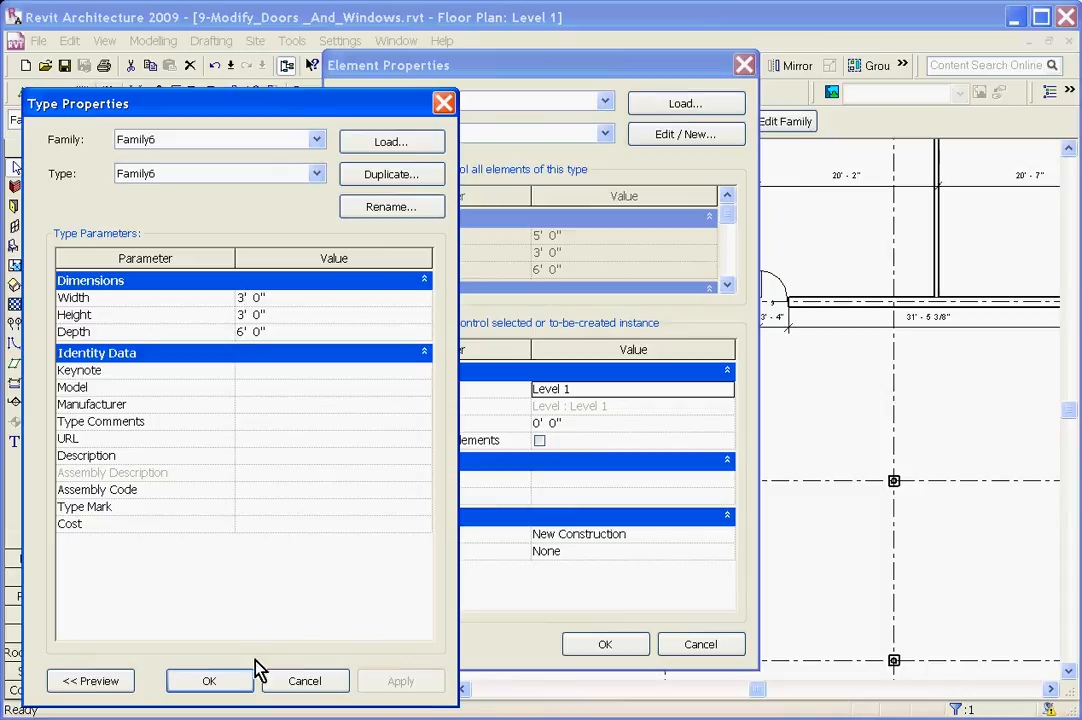
pyautogui.click(225, 681)
pyautogui.click(632, 648)
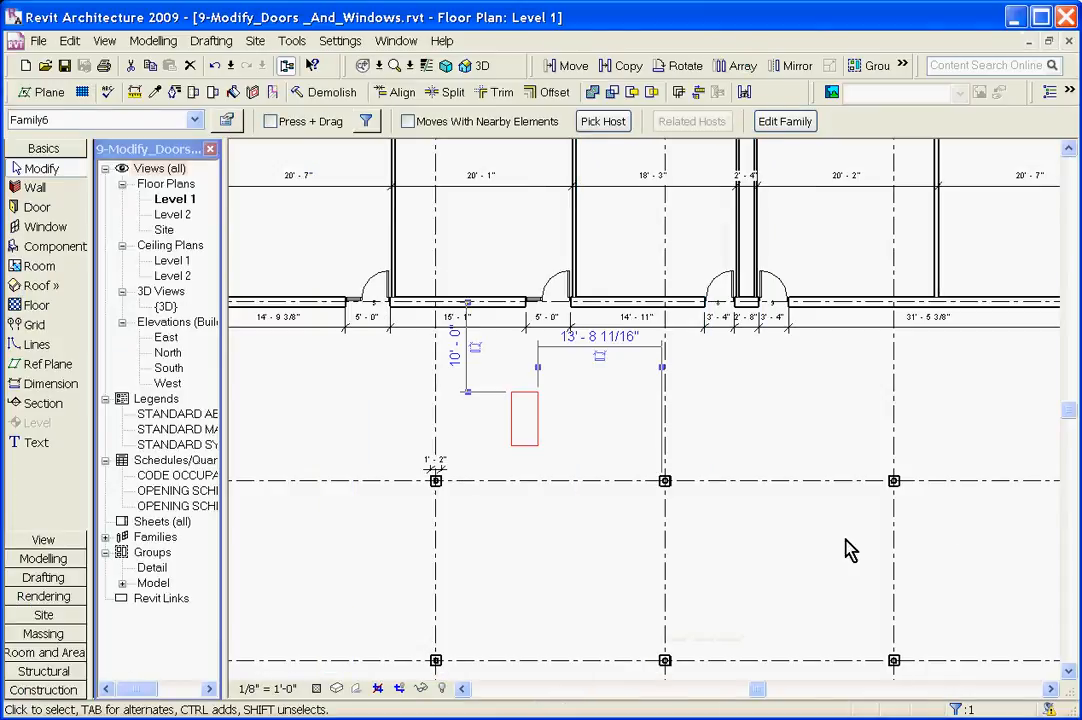